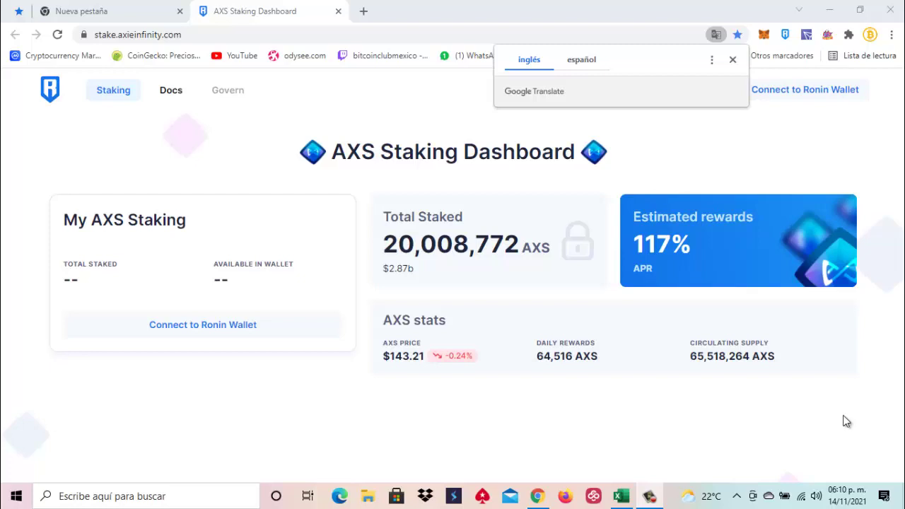
Step: Close the Google Translate offer covering the AXS Staking Dashboard
{"action": "left_click", "coordinate": [733, 60]}
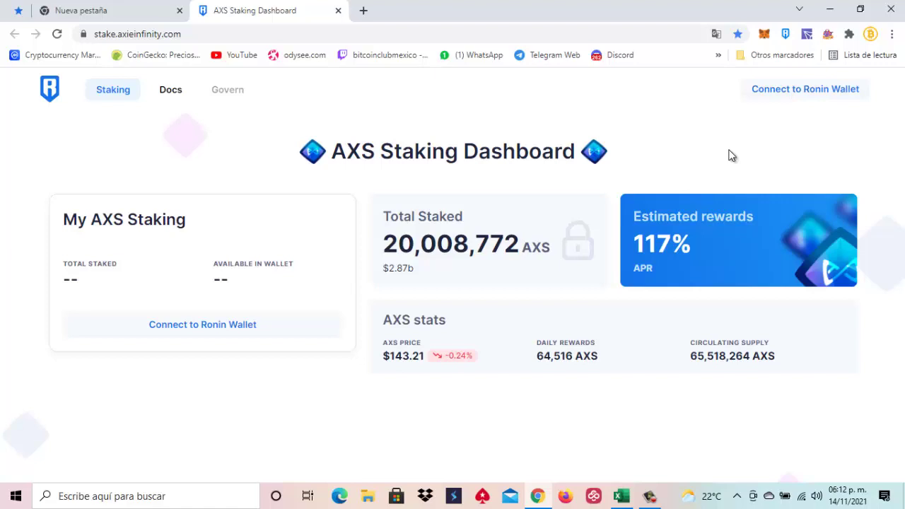
Step: Link Ronin Wallet to the dashboard, revealing 1.2416 AXS staked and 0.0086 AXS claimable
{"action": "left_click", "coordinate": [786, 35]}
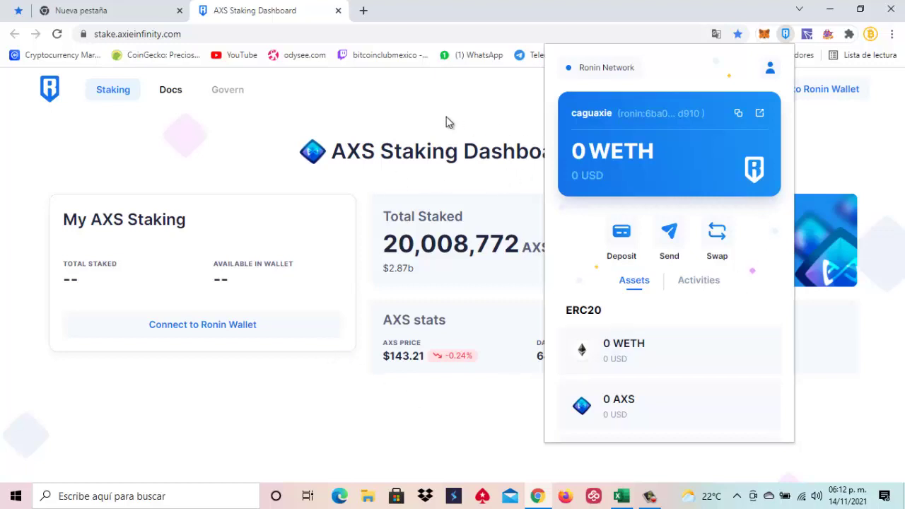
{"action": "left_click", "coordinate": [823, 127]}
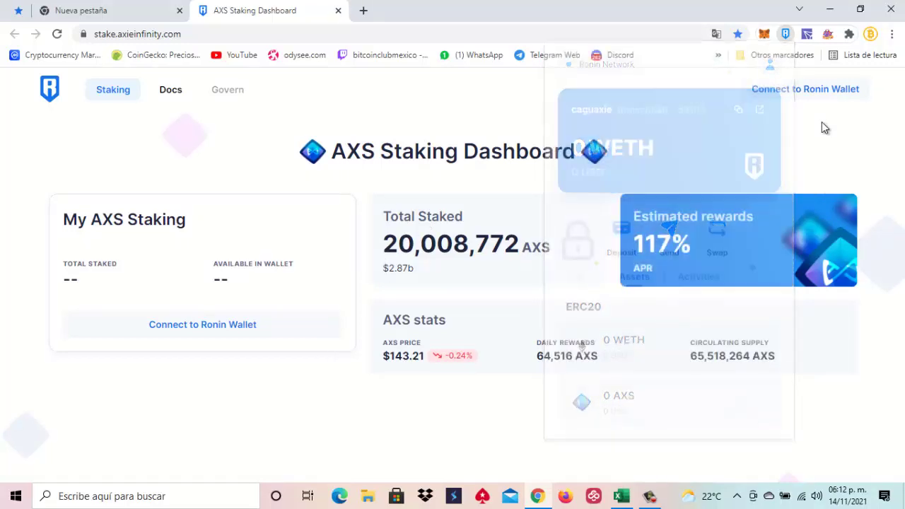
{"action": "left_click", "coordinate": [793, 90]}
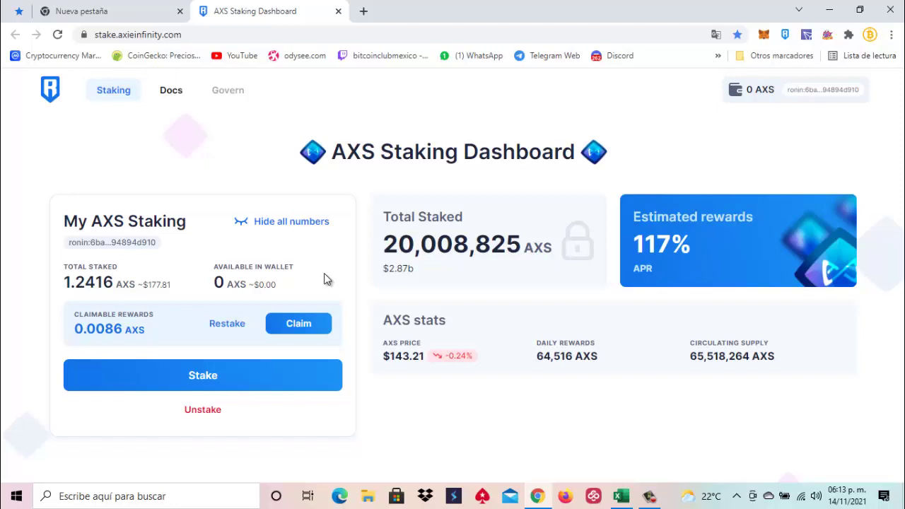
Step: Open the Ronin Wallet extension and scroll through its token balances
{"action": "left_click", "coordinate": [786, 35]}
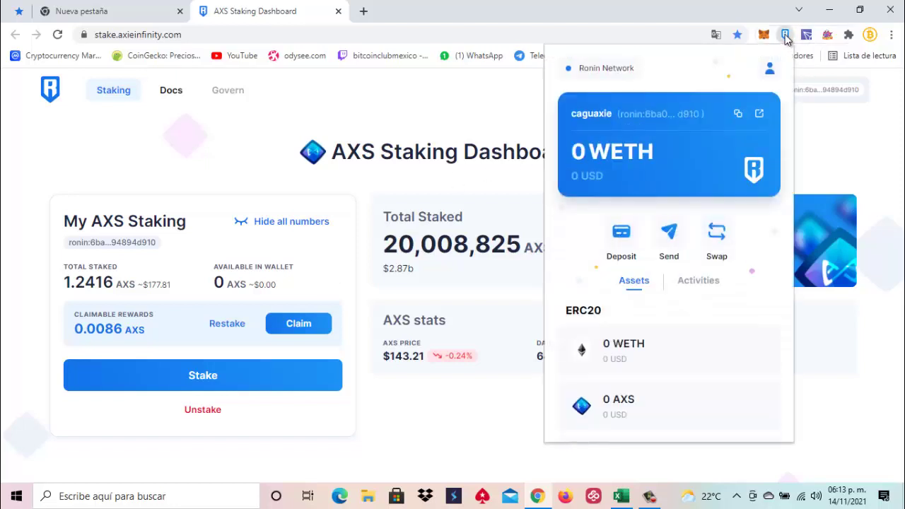
{"action": "scroll", "coordinate": [691, 279], "scroll_direction": "down", "scroll_amount": 2}
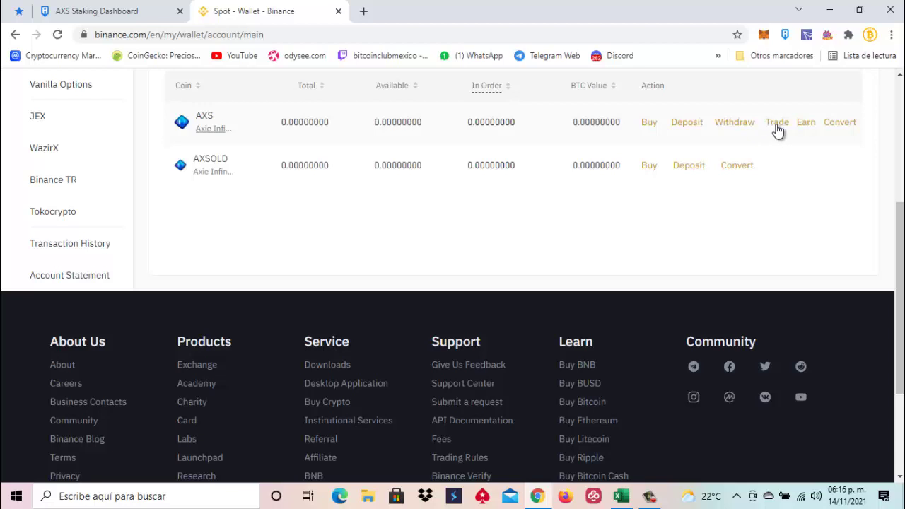
Step: Open Trade on Binance's AXS row and browse the available AXS trading pairs
{"action": "left_click", "coordinate": [777, 127]}
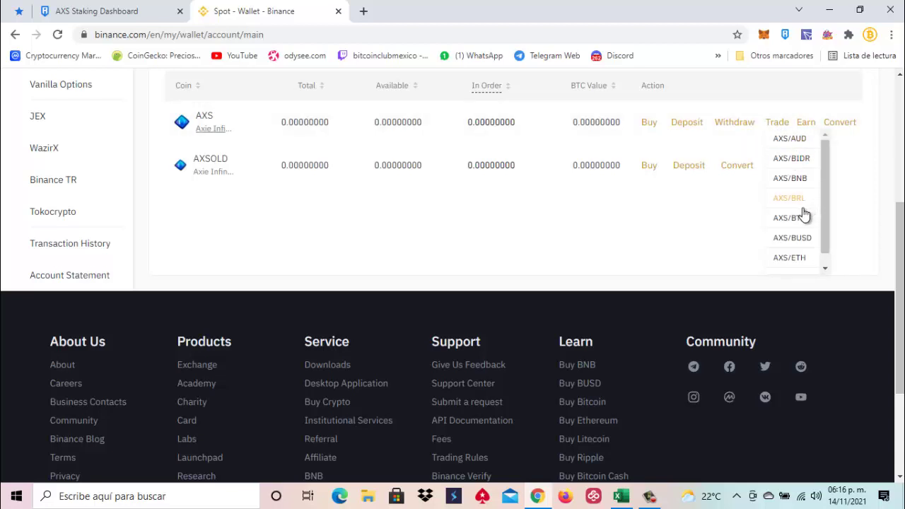
{"action": "scroll", "coordinate": [805, 215], "scroll_direction": "down", "scroll_amount": 1}
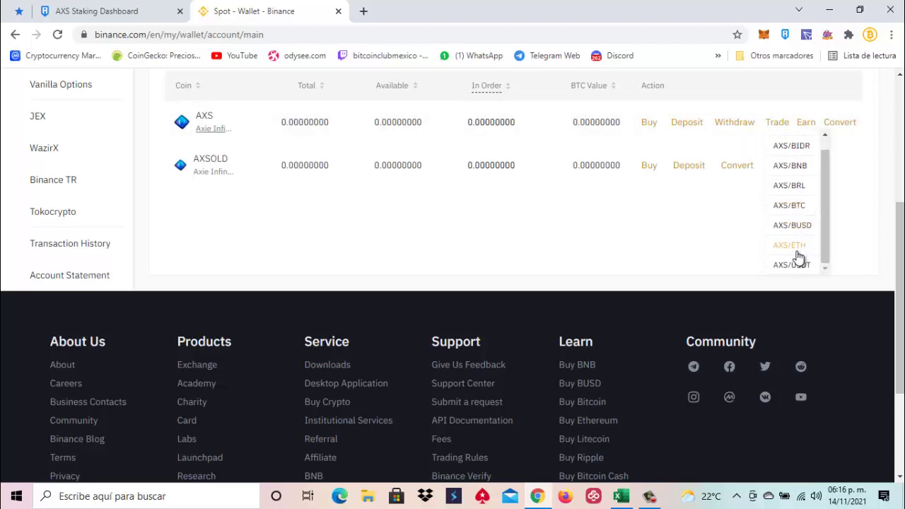
{"action": "scroll", "coordinate": [799, 251], "scroll_direction": "up", "scroll_amount": 1}
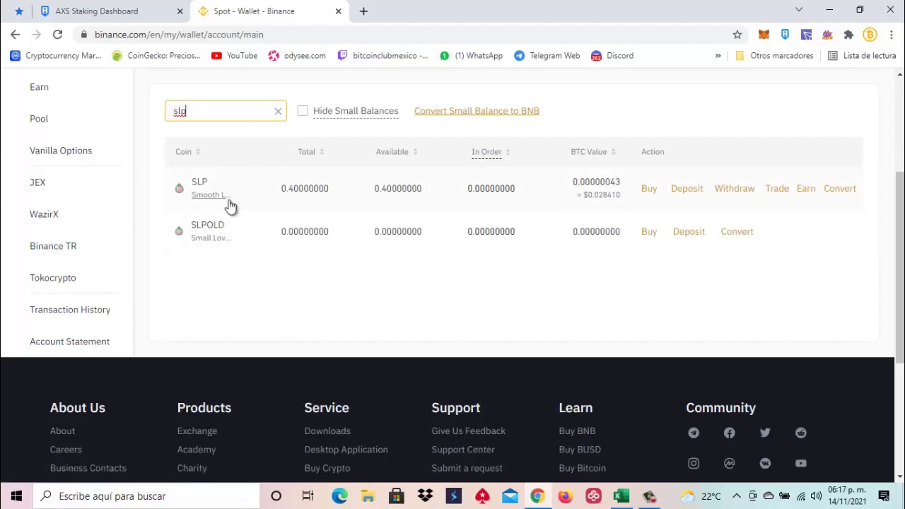
Step: Begin an SLP withdrawal on the RON Ronin network, acknowledging the address-prefix warning
{"action": "left_click", "coordinate": [734, 189]}
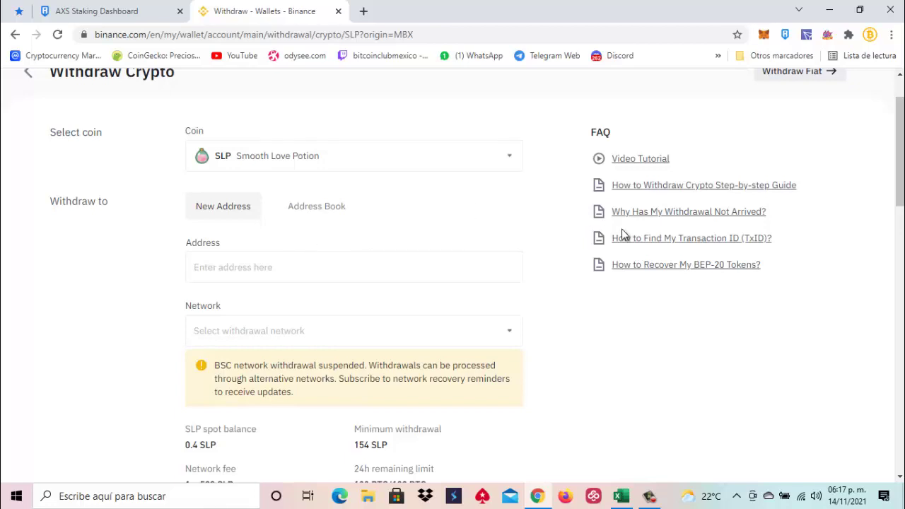
{"action": "scroll", "coordinate": [537, 283], "scroll_direction": "down", "scroll_amount": 2}
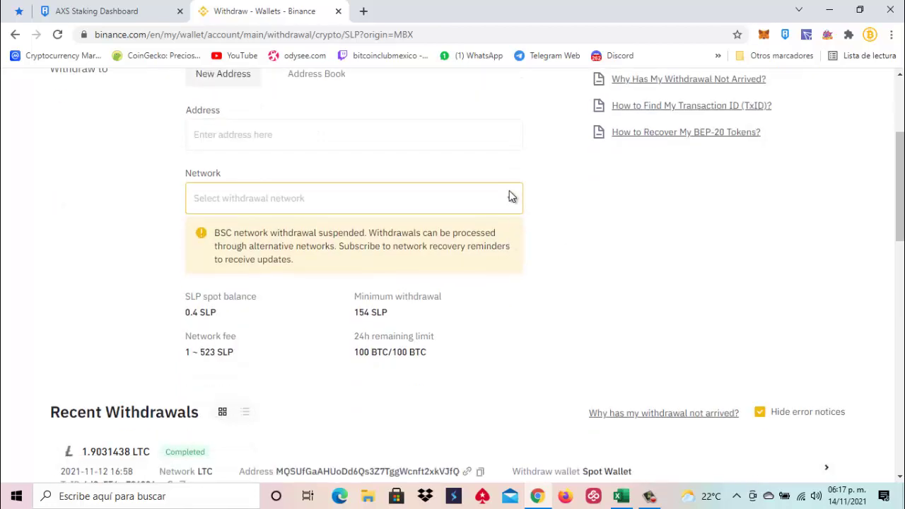
{"action": "left_click", "coordinate": [509, 201]}
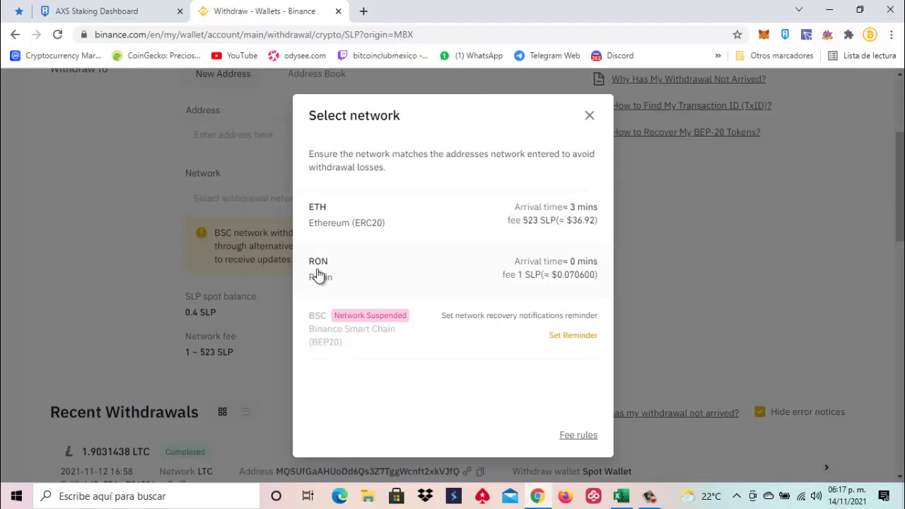
{"action": "left_click", "coordinate": [440, 279]}
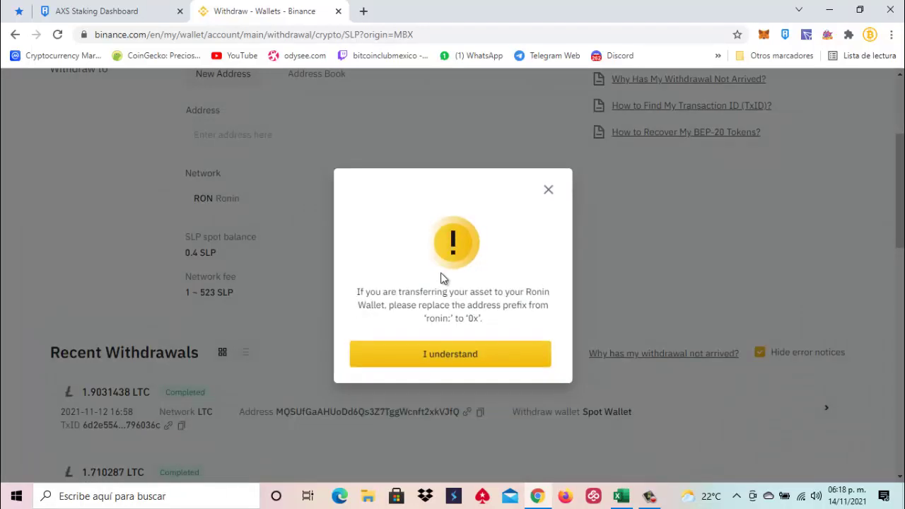
{"action": "left_click", "coordinate": [465, 357]}
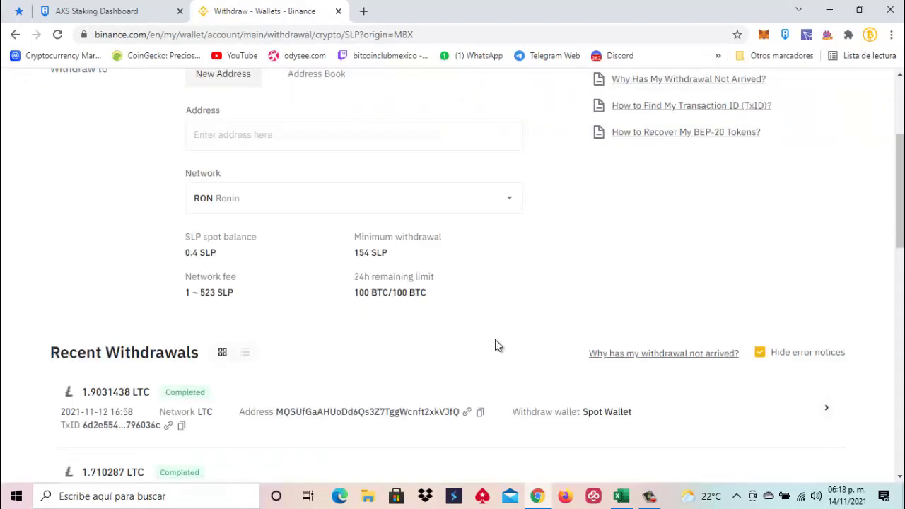
{"action": "scroll", "coordinate": [562, 314], "scroll_direction": "up", "scroll_amount": 1}
{"action": "scroll", "coordinate": [561, 315], "scroll_direction": "up", "scroll_amount": 1}
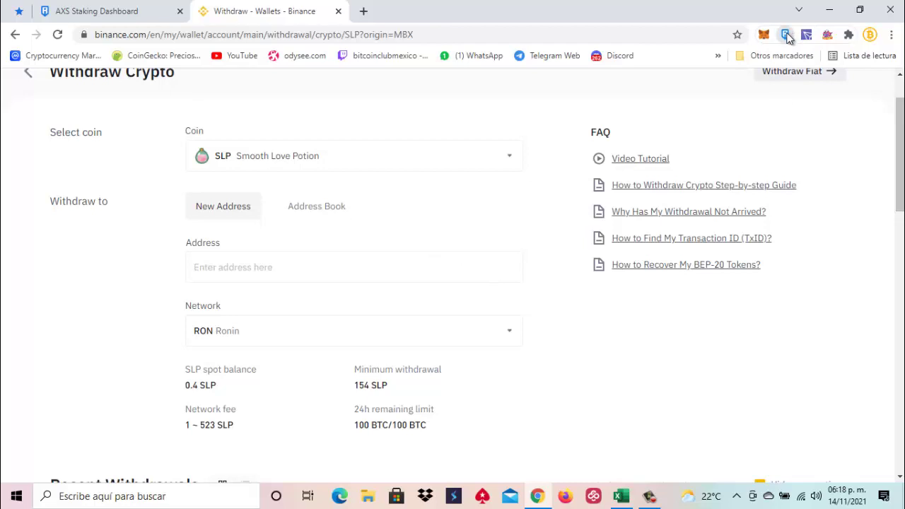
Step: Verify Ronin Wallet holds 8,292 SLP and 0 AXS, then switch back to the staking tab
{"action": "left_click", "coordinate": [786, 35]}
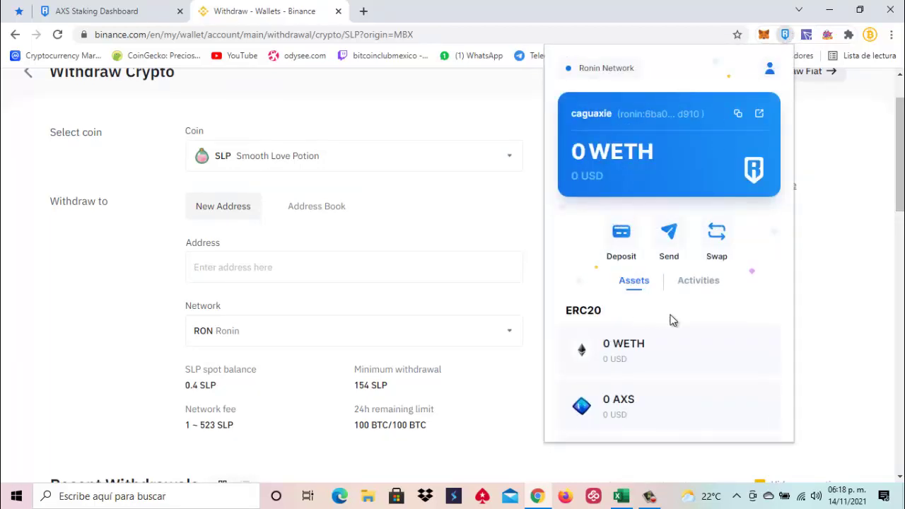
{"action": "scroll", "coordinate": [672, 318], "scroll_direction": "down", "scroll_amount": 2}
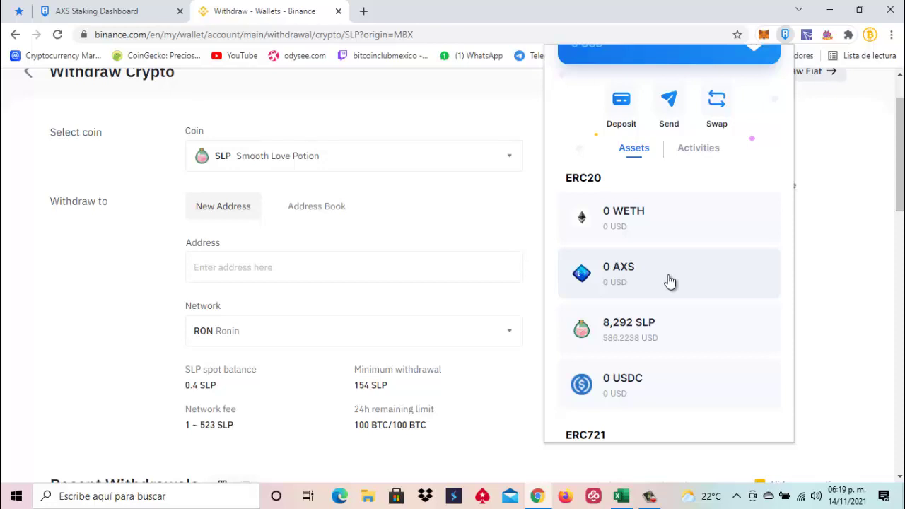
{"action": "left_click", "coordinate": [553, 385]}
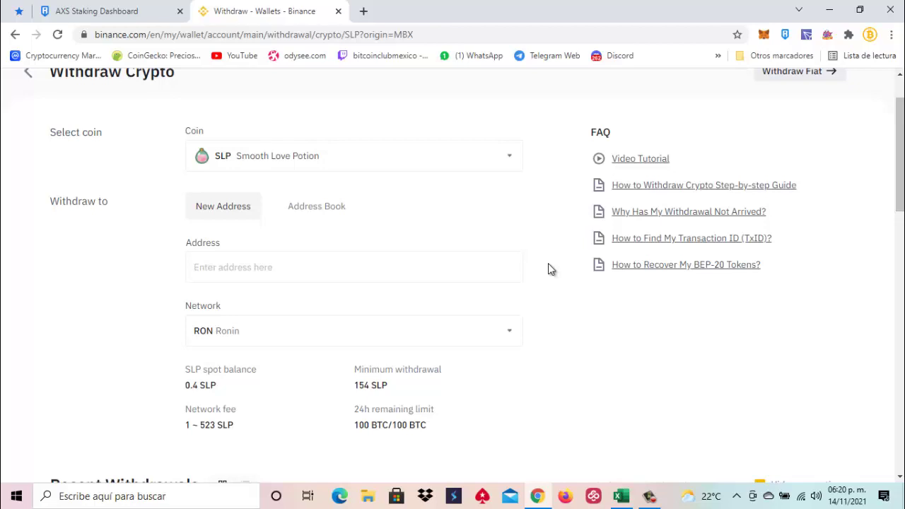
{"action": "key", "text": "ctrl+Tab"}
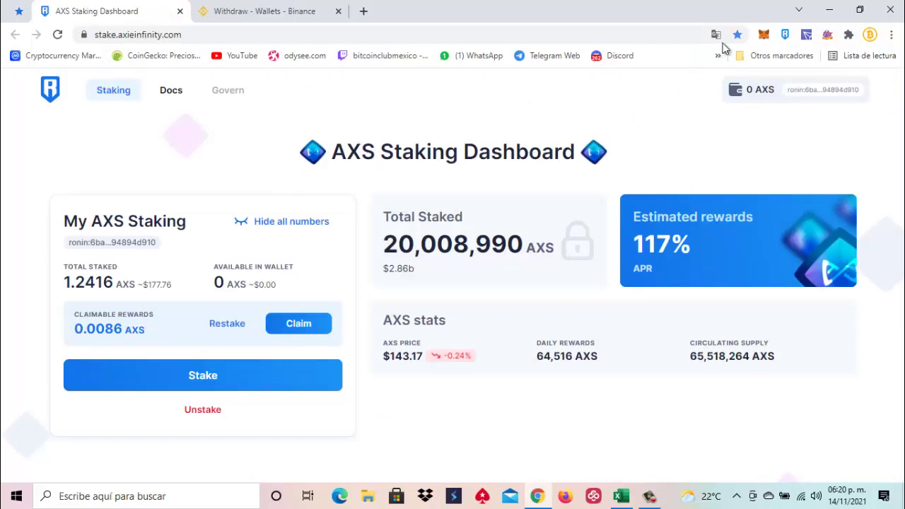
Step: Check the 8,292 SLP balance in Ronin Wallet and launch Katana's Swap page
{"action": "left_click", "coordinate": [785, 36]}
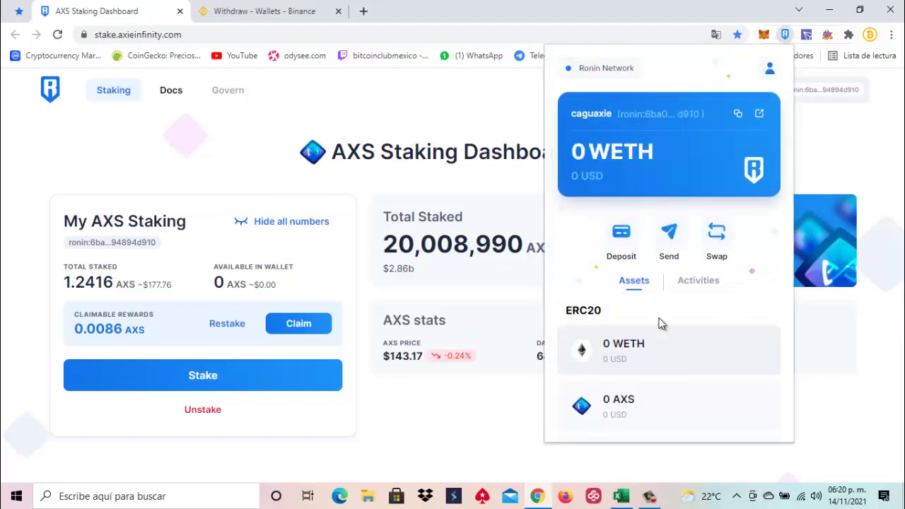
{"action": "scroll", "coordinate": [709, 323], "scroll_direction": "down", "scroll_amount": 2}
{"action": "scroll", "coordinate": [700, 311], "scroll_direction": "down", "scroll_amount": 1}
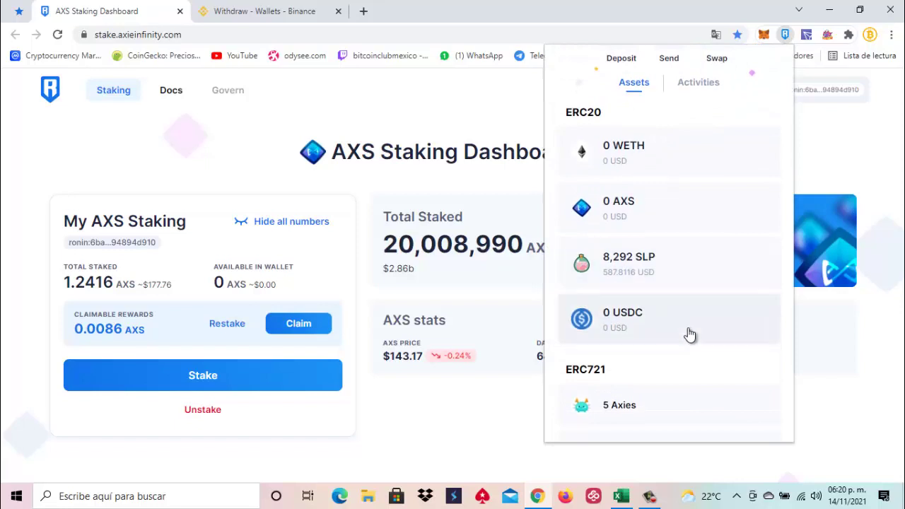
{"action": "scroll", "coordinate": [687, 334], "scroll_direction": "up", "scroll_amount": 3}
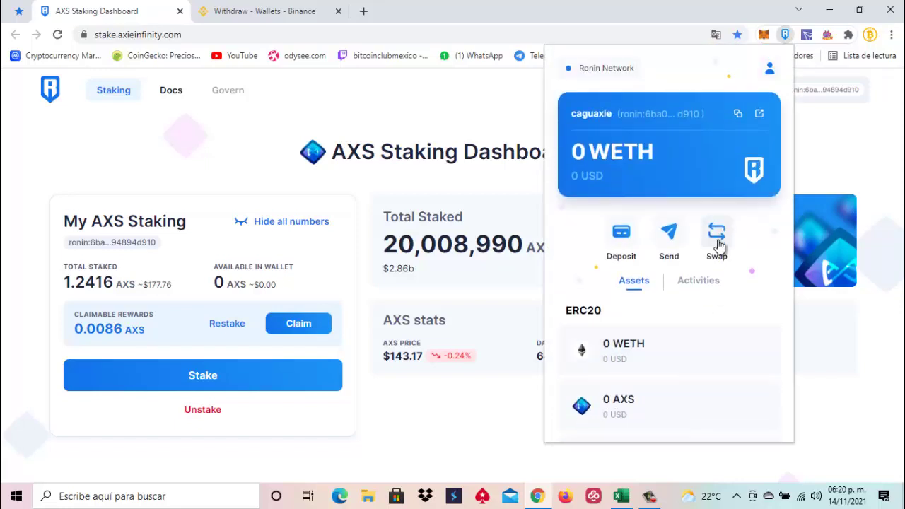
{"action": "left_click", "coordinate": [717, 232]}
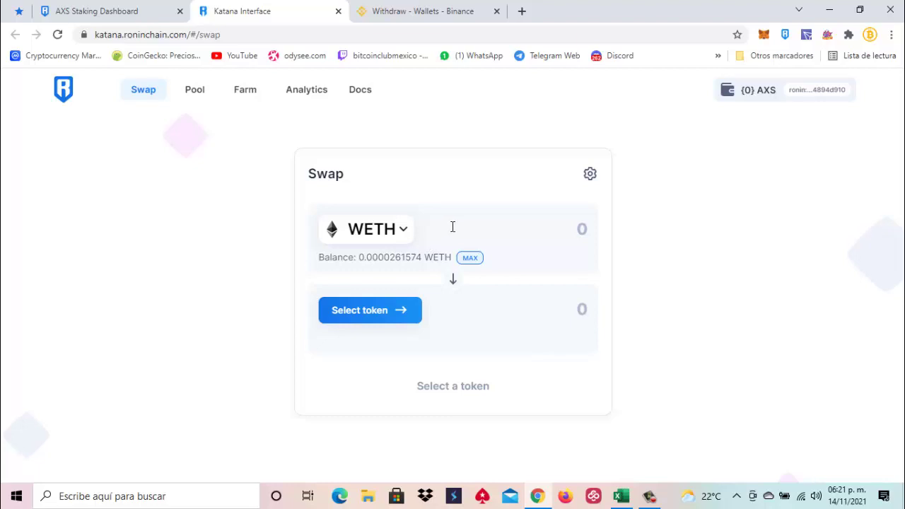
Step: Set SLP as the source and AXS as the target, requesting 1 AXS for 2045 SLP
{"action": "left_click", "coordinate": [402, 233]}
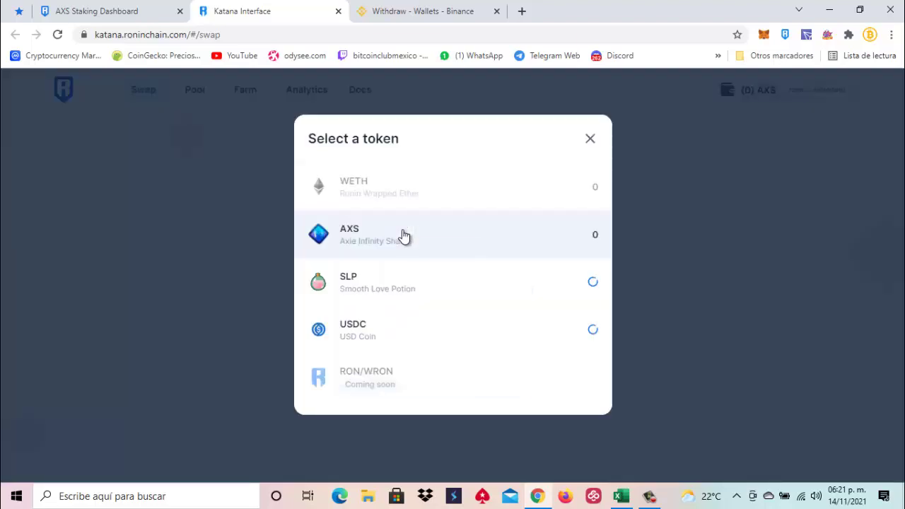
{"action": "left_click", "coordinate": [378, 296]}
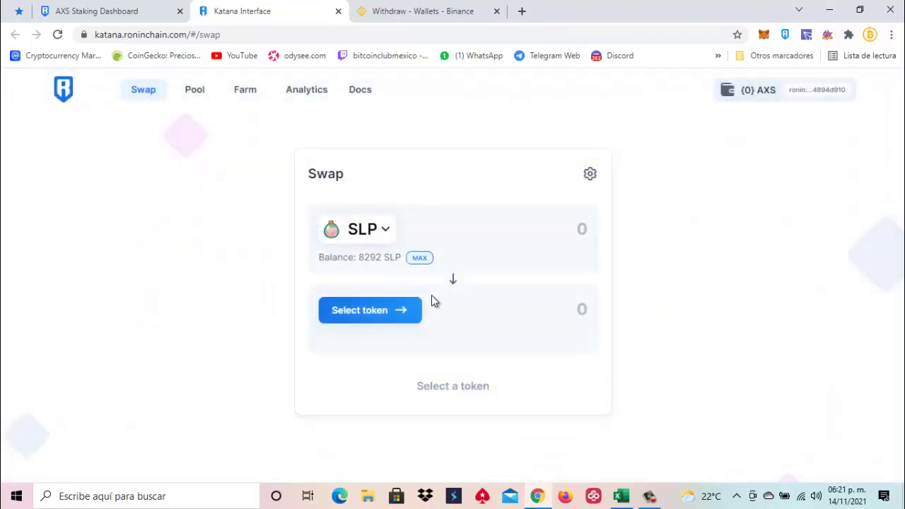
{"action": "left_click", "coordinate": [402, 311]}
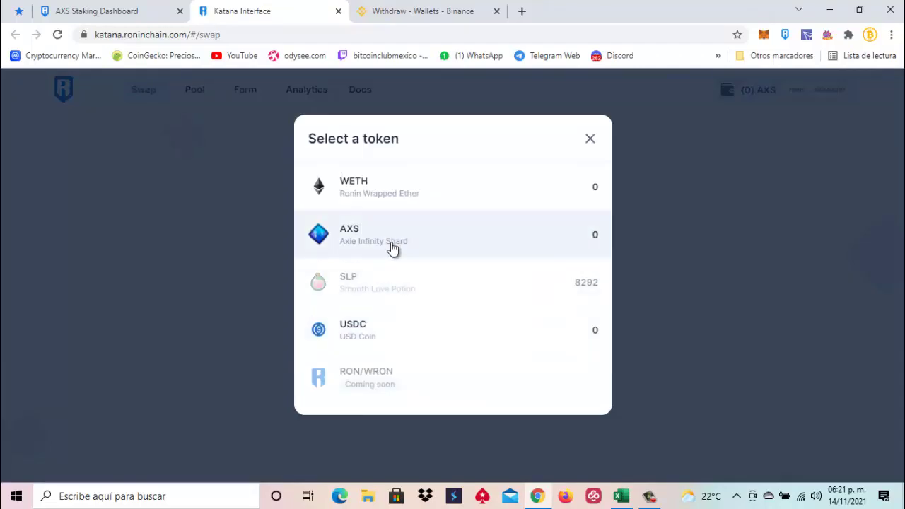
{"action": "left_click", "coordinate": [393, 247]}
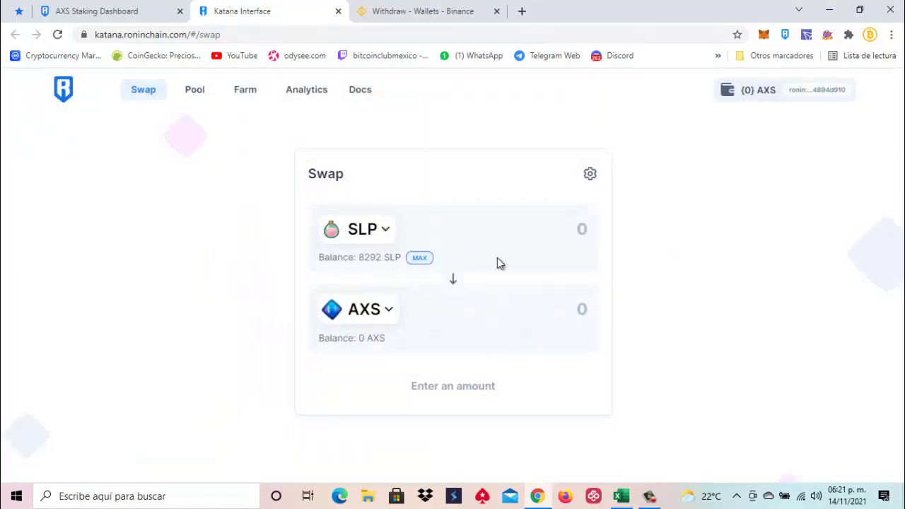
{"action": "left_click", "coordinate": [582, 307]}
{"action": "type", "text": "1"}
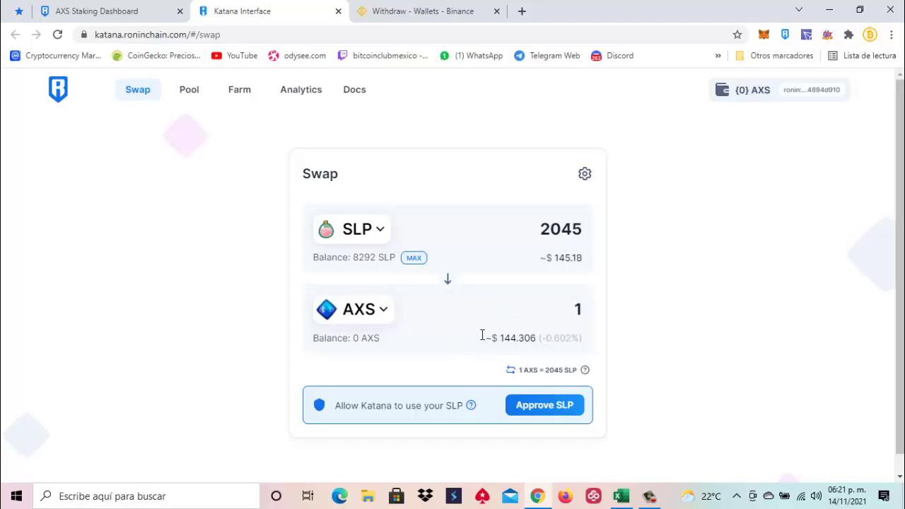
Step: Approve Katana's SLP spending, dismissing the translate bar and confirming in Ronin Wallet
{"action": "left_click", "coordinate": [550, 410]}
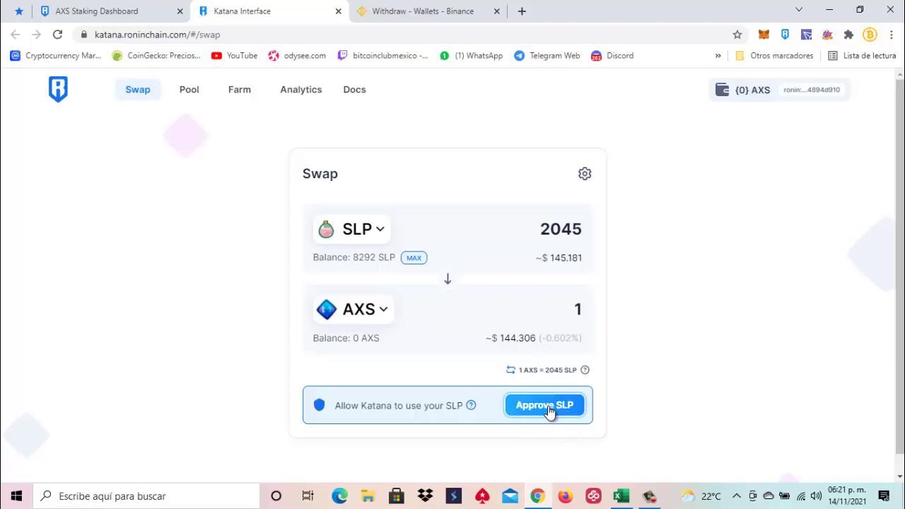
{"action": "scroll", "coordinate": [814, 241], "scroll_direction": "down", "scroll_amount": 1}
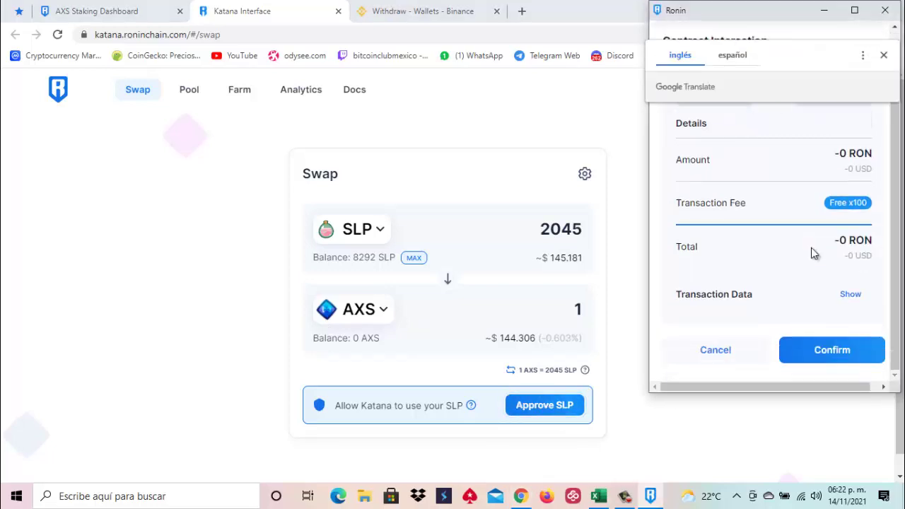
{"action": "left_click", "coordinate": [885, 55]}
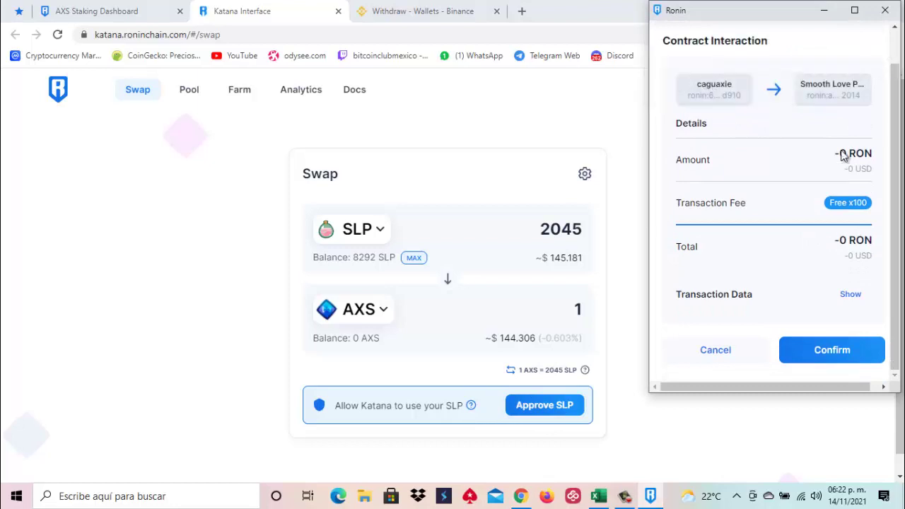
{"action": "left_click", "coordinate": [822, 359]}
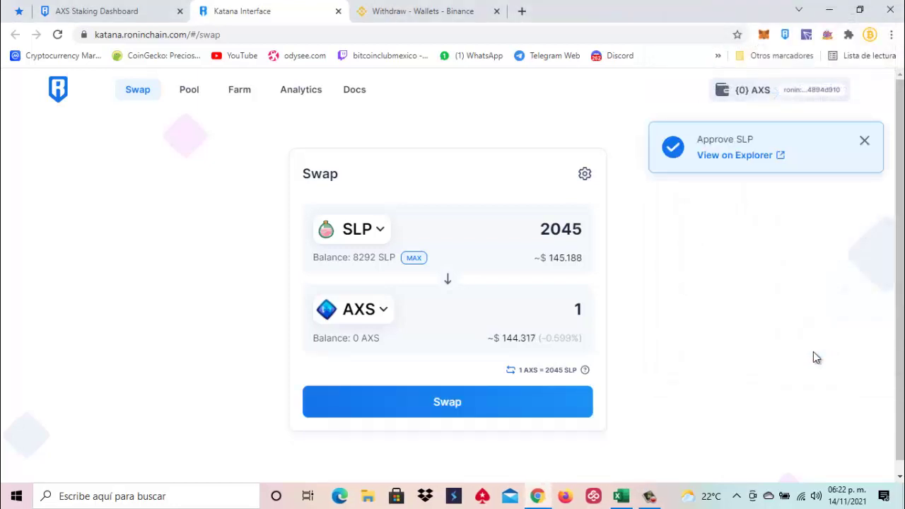
Step: Review Ronin Wallet assets (0 AXS, 8,292 SLP), then close the popup back to the swap review
{"action": "left_click", "coordinate": [784, 40]}
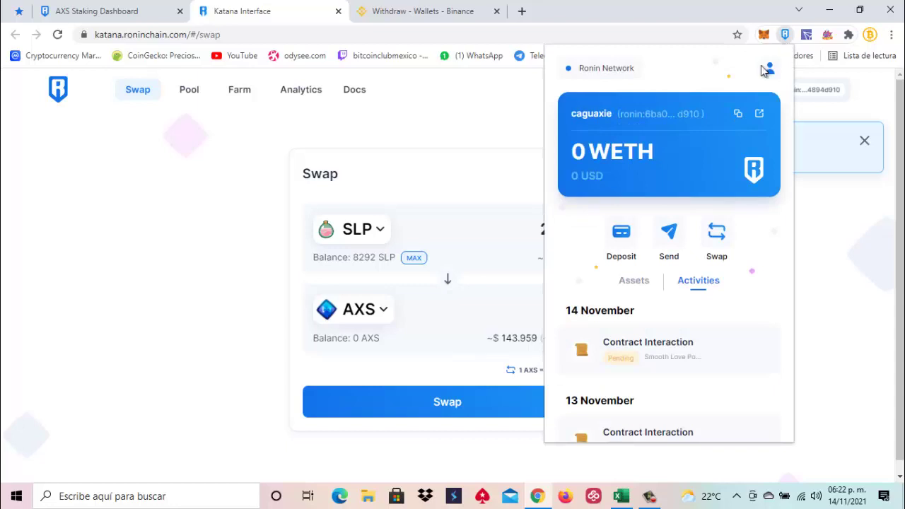
{"action": "left_click", "coordinate": [644, 283]}
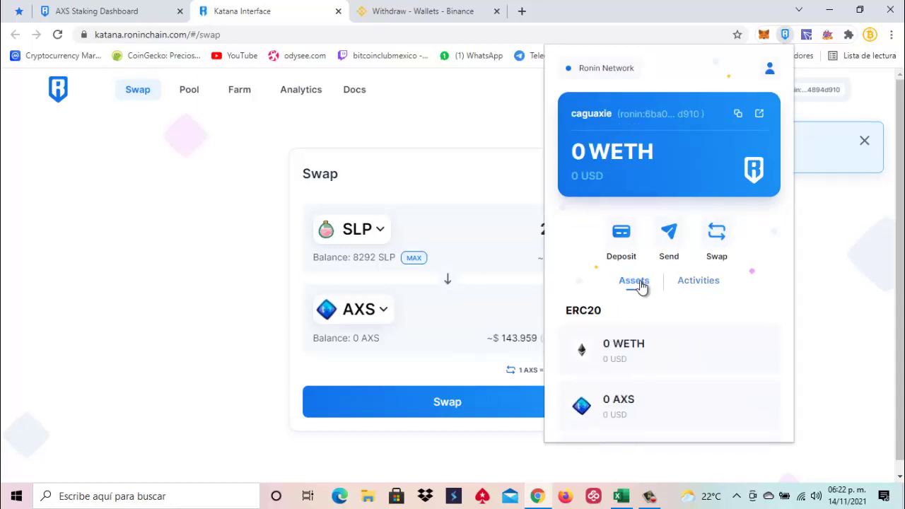
{"action": "scroll", "coordinate": [701, 290], "scroll_direction": "down", "scroll_amount": 2}
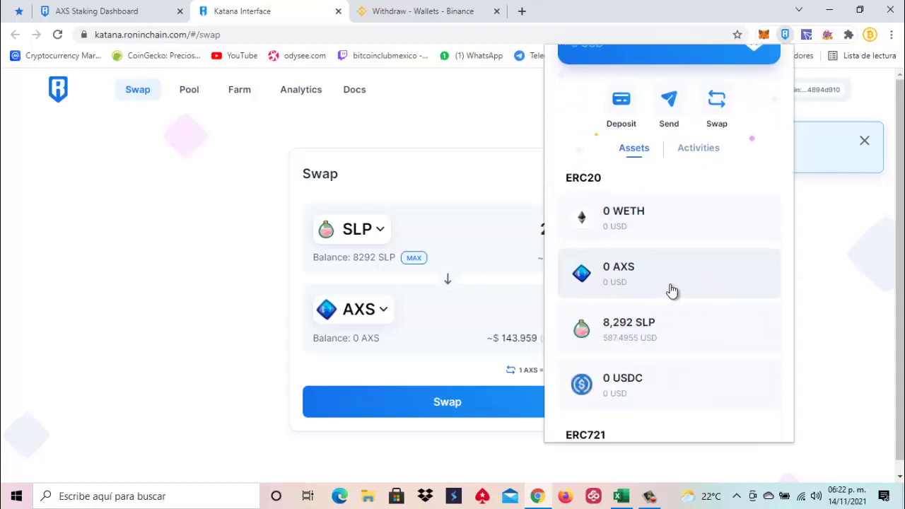
{"action": "left_click", "coordinate": [787, 37]}
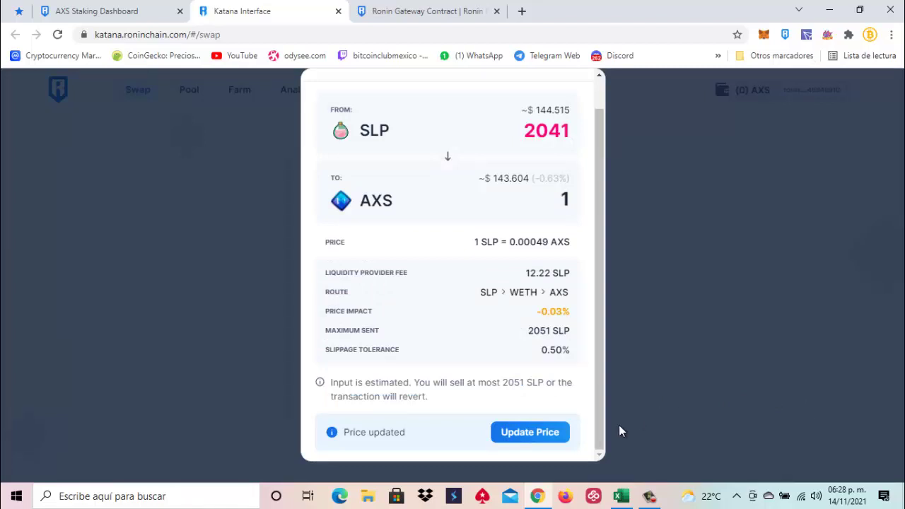
Step: Refresh the quote and submit the 2041 SLP to 1 AXS swap, signing it in Ronin
{"action": "left_click", "coordinate": [538, 440]}
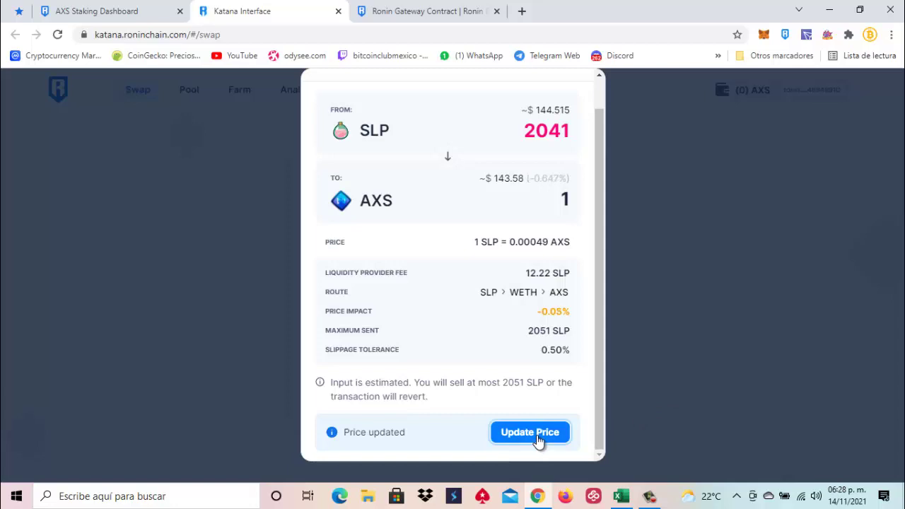
{"action": "left_click", "coordinate": [492, 440]}
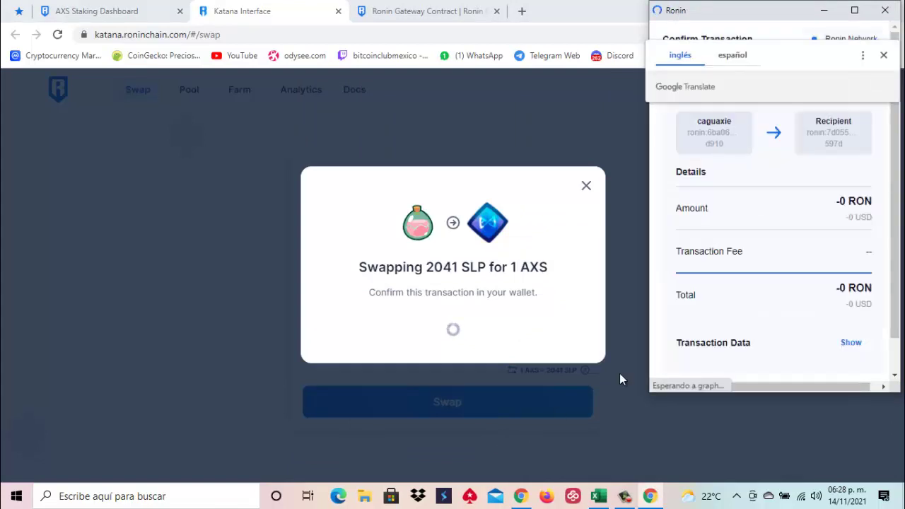
{"action": "scroll", "coordinate": [863, 241], "scroll_direction": "down", "scroll_amount": 1}
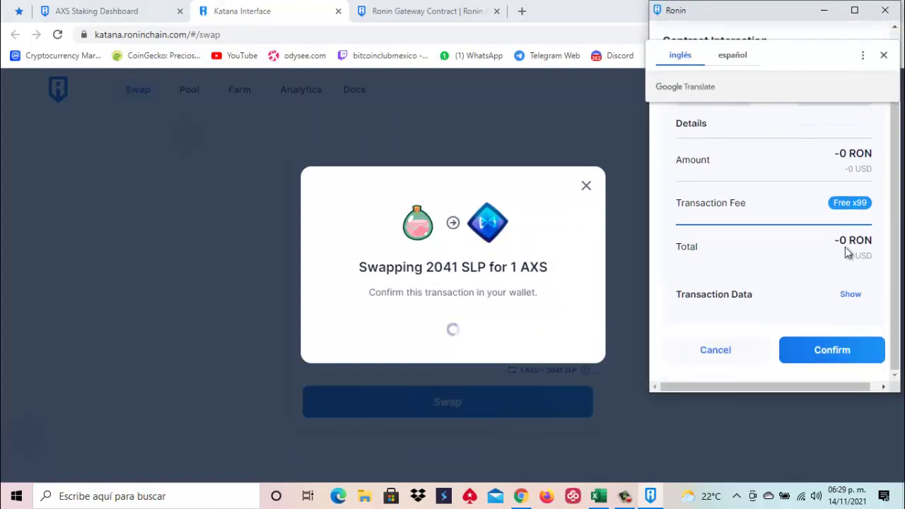
{"action": "left_click", "coordinate": [830, 353]}
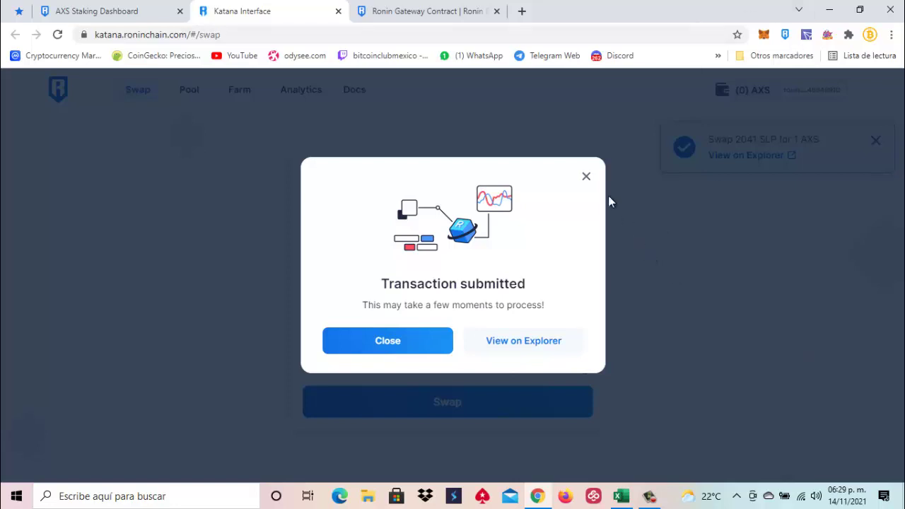
Step: Dismiss the submitted notice and confirm Ronin's assets show 1 AXS and 6,251 SLP
{"action": "left_click", "coordinate": [586, 178]}
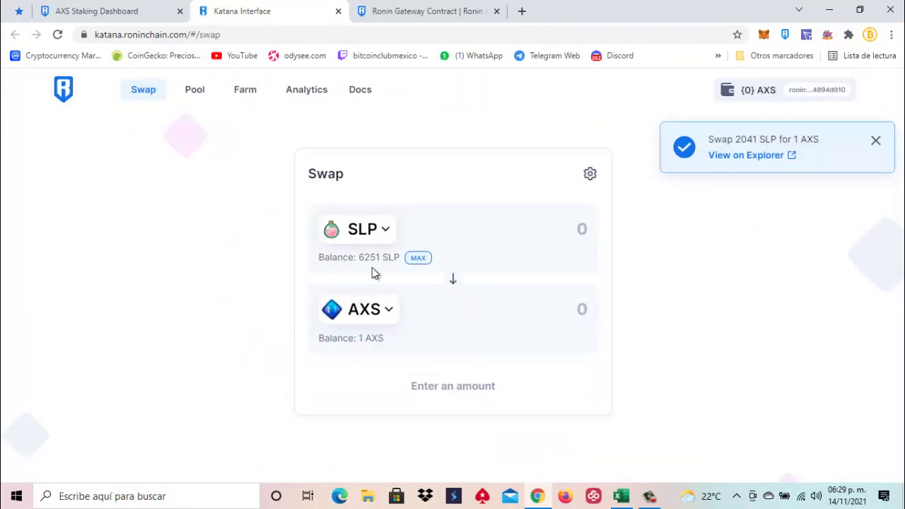
{"action": "left_click", "coordinate": [785, 35]}
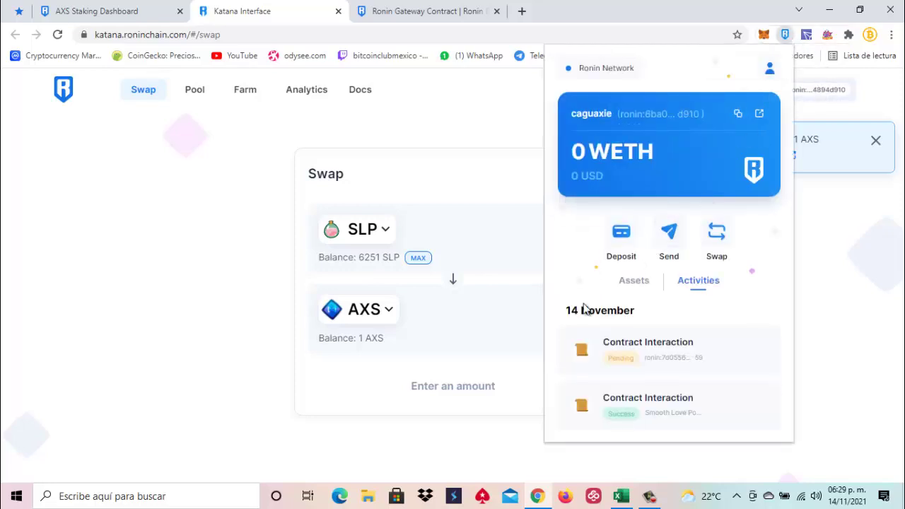
{"action": "left_click", "coordinate": [632, 283]}
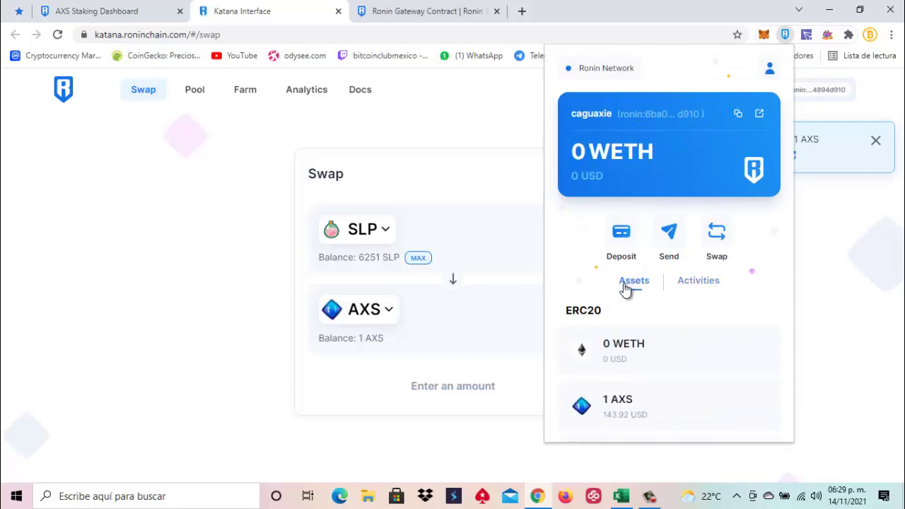
{"action": "scroll", "coordinate": [627, 288], "scroll_direction": "down", "scroll_amount": 2}
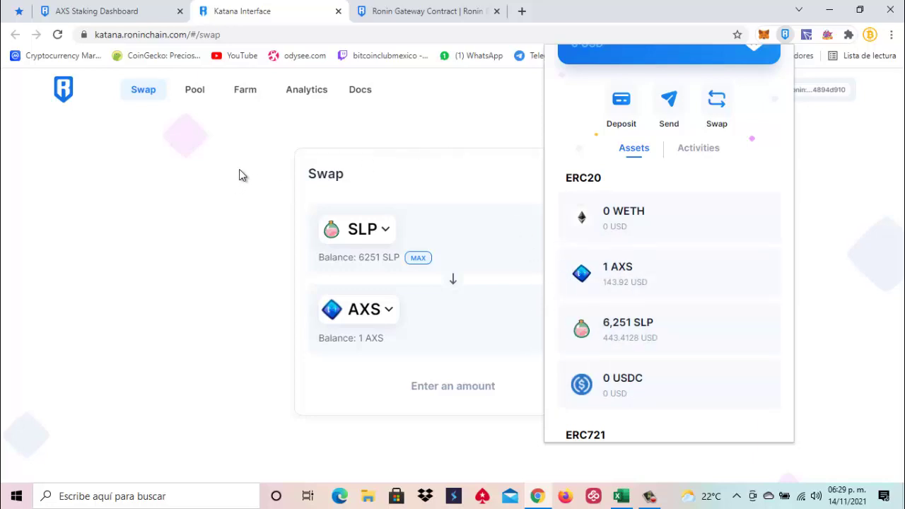
Step: Stake the full 1 AXS using Max and approve it in Ronin, reaching 2.2416 AXS staked
{"action": "left_click", "coordinate": [124, 13]}
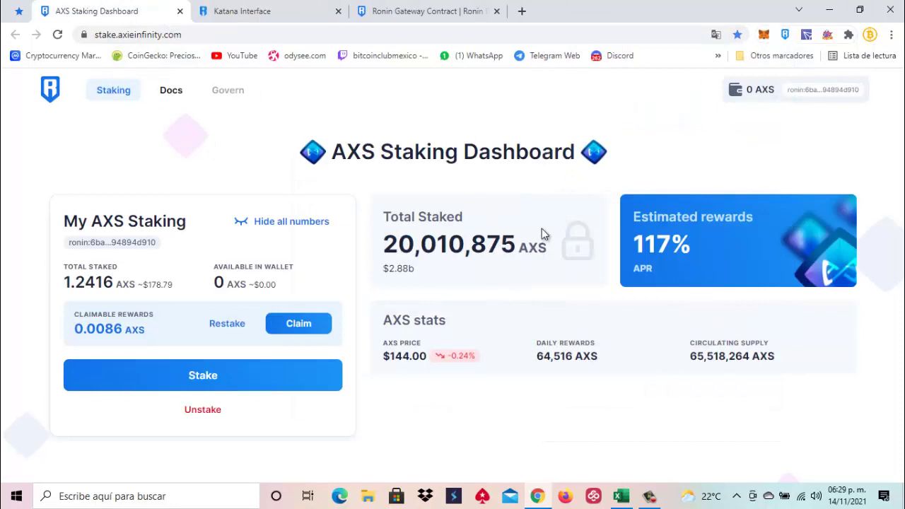
{"action": "left_click", "coordinate": [201, 383]}
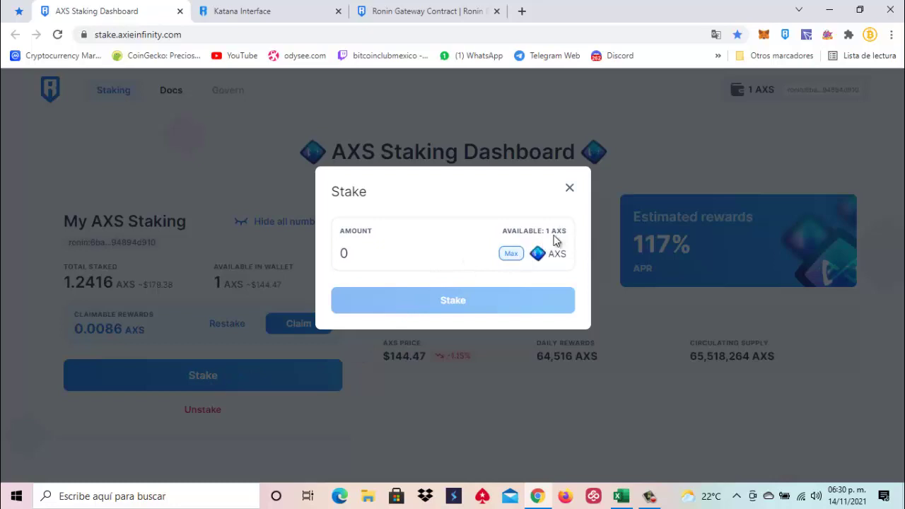
{"action": "left_click", "coordinate": [512, 258]}
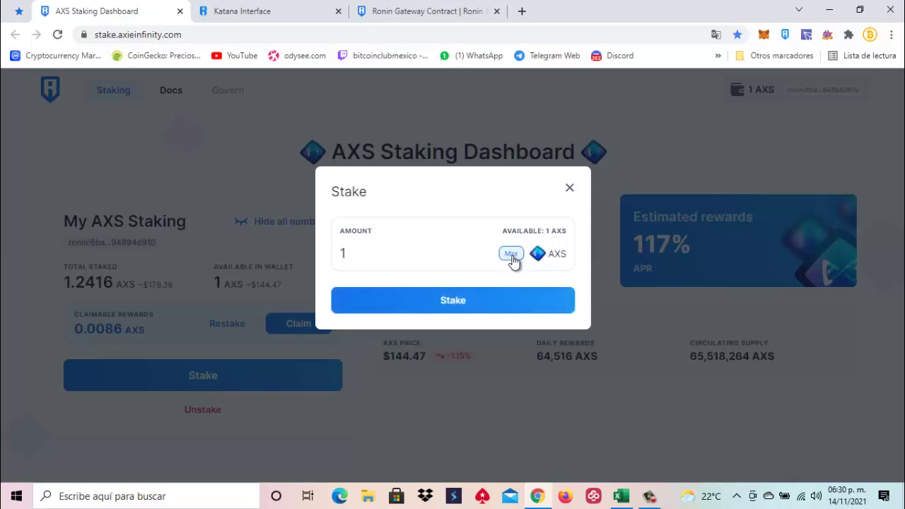
{"action": "left_click", "coordinate": [453, 301]}
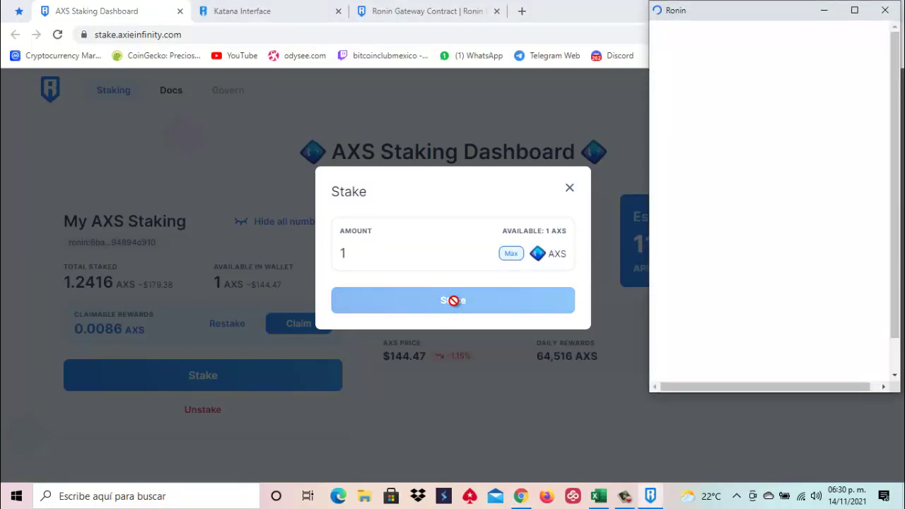
{"action": "scroll", "coordinate": [819, 233], "scroll_direction": "down", "scroll_amount": 1}
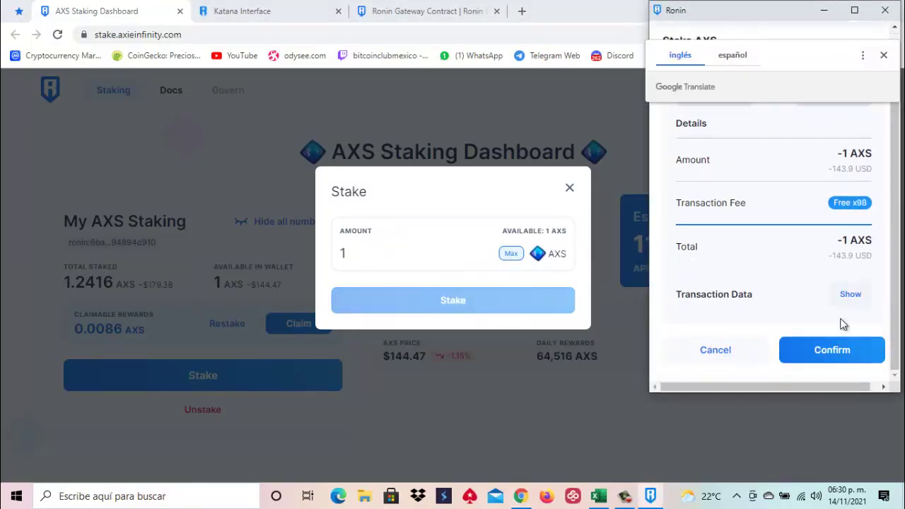
{"action": "left_click", "coordinate": [830, 357]}
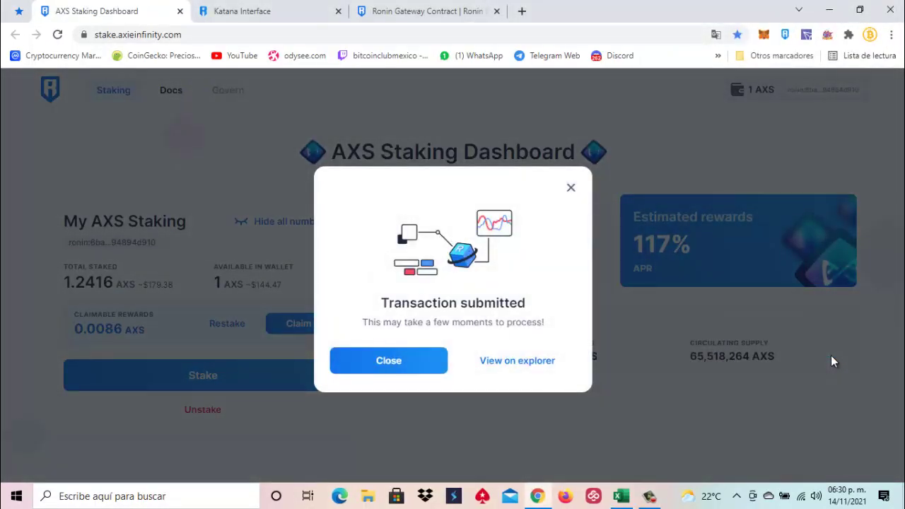
{"action": "left_click", "coordinate": [570, 187]}
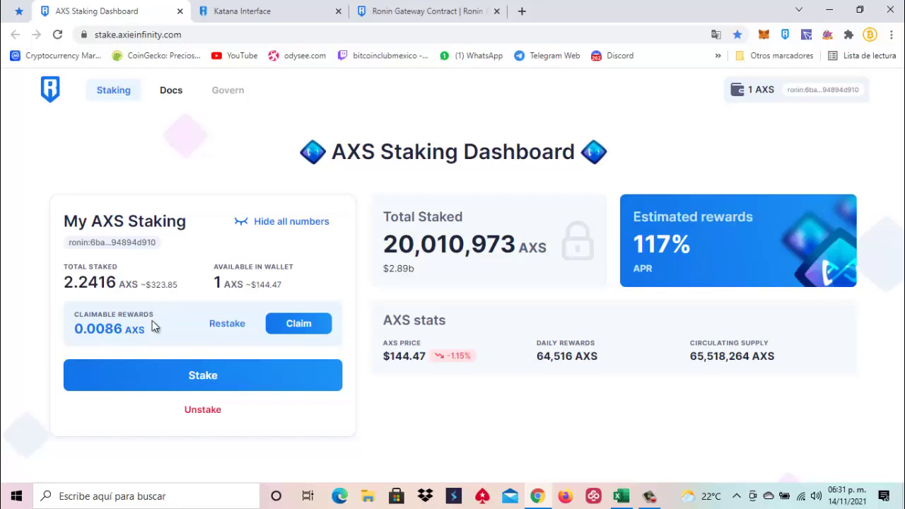
Step: Restake the 0.0086 AXS claimable rewards and approve the transaction in the Ronin wallet
{"action": "left_click", "coordinate": [227, 326]}
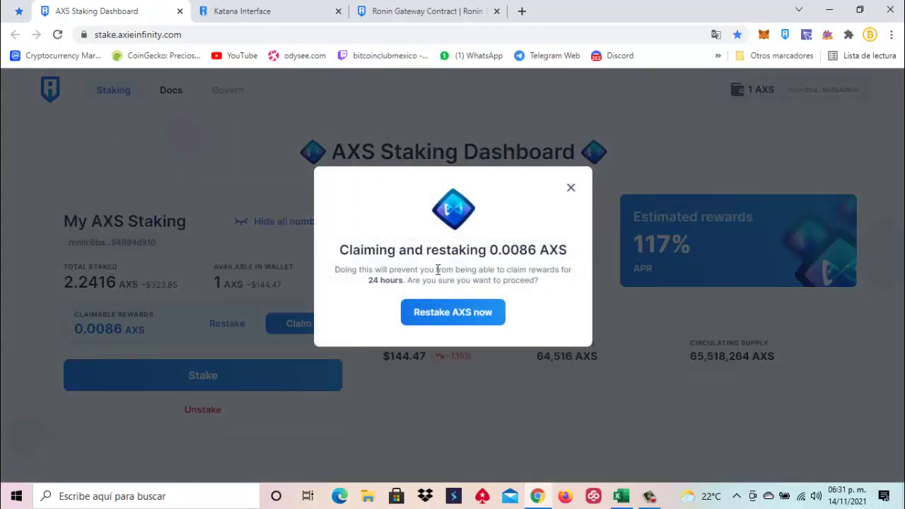
{"action": "left_click", "coordinate": [458, 316]}
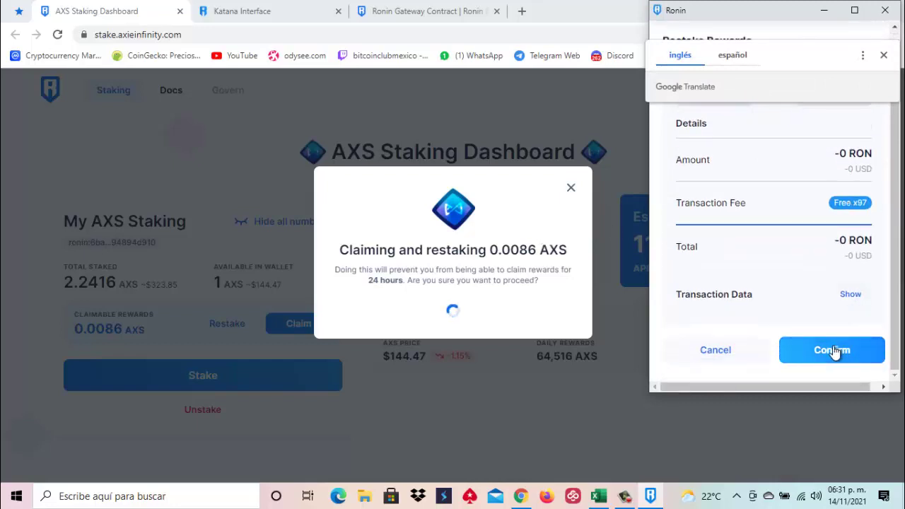
{"action": "left_click", "coordinate": [838, 350]}
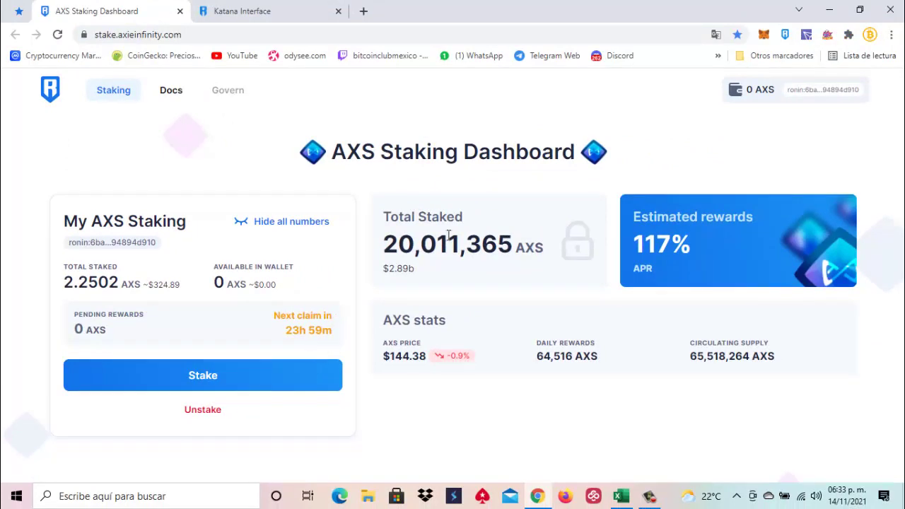
{"action": "left_click", "coordinate": [621, 496]}
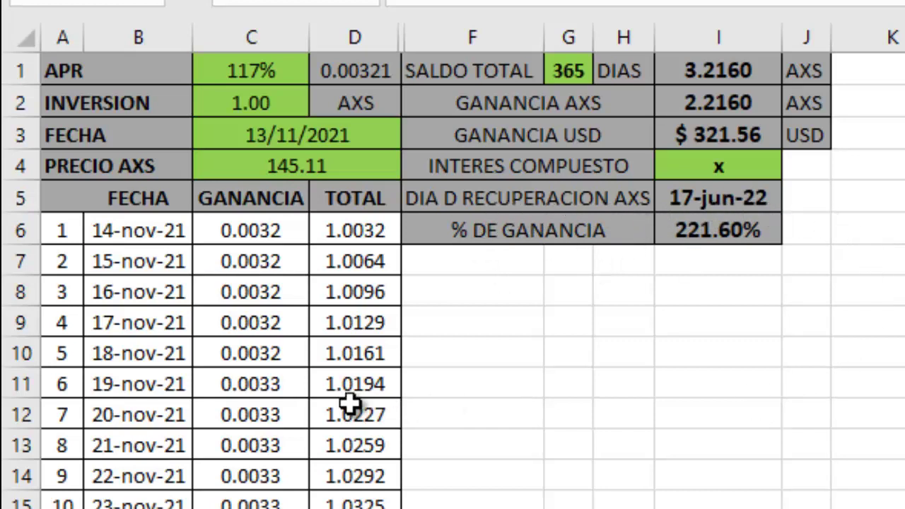
{"action": "scroll", "coordinate": [460, 465], "scroll_direction": "down", "scroll_amount": 2}
{"action": "scroll", "coordinate": [460, 465], "scroll_direction": "down", "scroll_amount": 2}
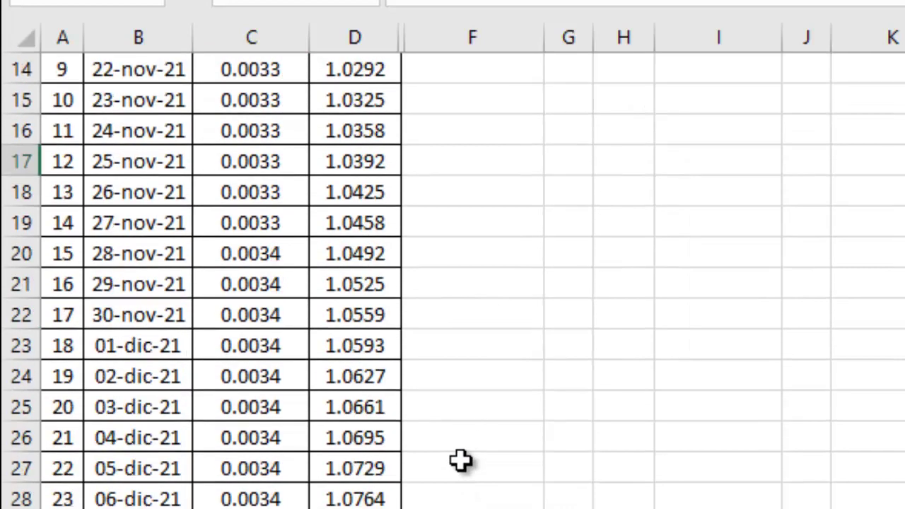
{"action": "scroll", "coordinate": [461, 465], "scroll_direction": "down", "scroll_amount": 6}
{"action": "scroll", "coordinate": [461, 465], "scroll_direction": "down", "scroll_amount": 1}
{"action": "scroll", "coordinate": [461, 461], "scroll_direction": "down", "scroll_amount": 3}
{"action": "scroll", "coordinate": [460, 460], "scroll_direction": "down", "scroll_amount": 1}
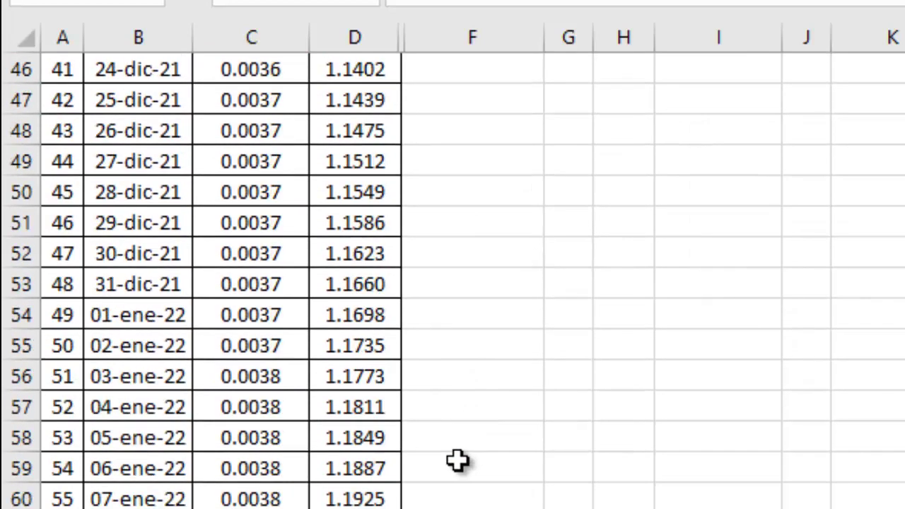
{"action": "scroll", "coordinate": [459, 460], "scroll_direction": "down", "scroll_amount": 3}
{"action": "scroll", "coordinate": [459, 460], "scroll_direction": "up", "scroll_amount": 1}
{"action": "scroll", "coordinate": [459, 461], "scroll_direction": "down", "scroll_amount": 2}
{"action": "scroll", "coordinate": [447, 463], "scroll_direction": "down", "scroll_amount": 4}
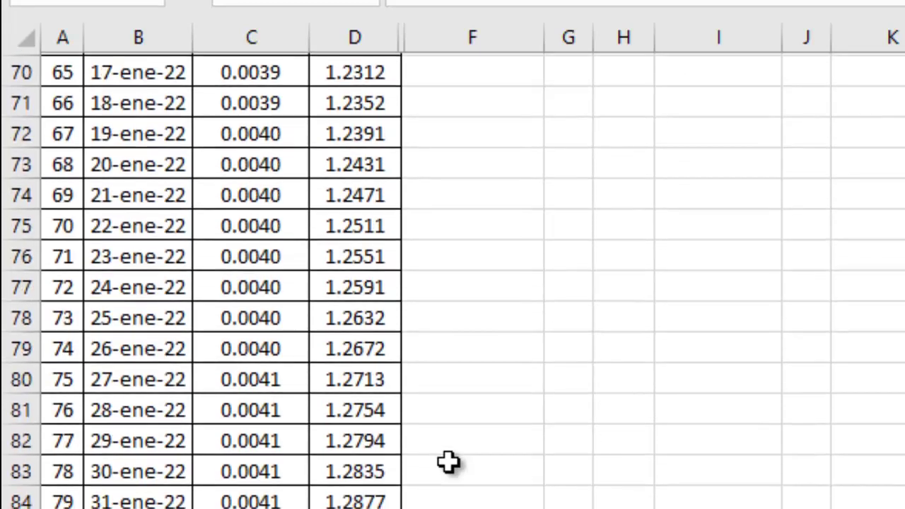
{"action": "scroll", "coordinate": [447, 463], "scroll_direction": "down", "scroll_amount": 4}
{"action": "scroll", "coordinate": [444, 462], "scroll_direction": "down", "scroll_amount": 1}
{"action": "scroll", "coordinate": [442, 462], "scroll_direction": "down", "scroll_amount": 3}
{"action": "scroll", "coordinate": [443, 462], "scroll_direction": "down", "scroll_amount": 1}
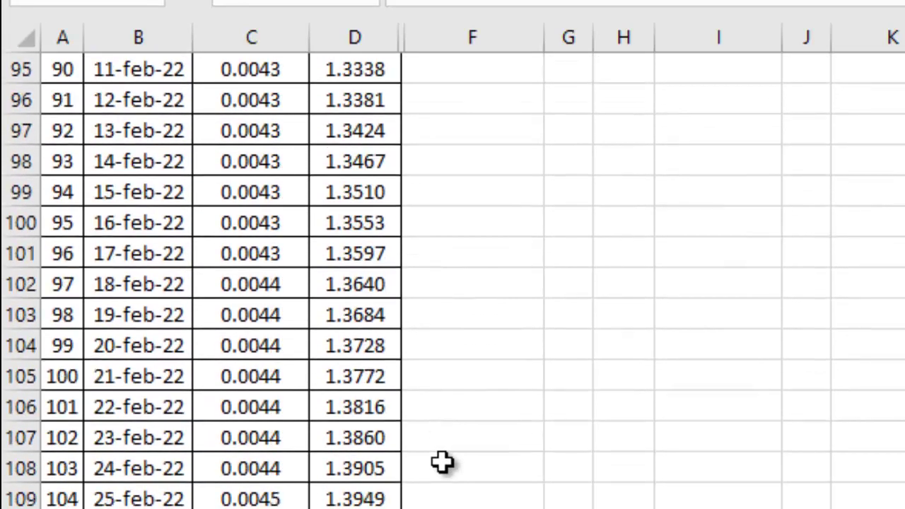
{"action": "scroll", "coordinate": [441, 462], "scroll_direction": "down", "scroll_amount": 3}
{"action": "scroll", "coordinate": [439, 461], "scroll_direction": "down", "scroll_amount": 3}
{"action": "scroll", "coordinate": [437, 462], "scroll_direction": "down", "scroll_amount": 3}
{"action": "scroll", "coordinate": [436, 461], "scroll_direction": "down", "scroll_amount": 3}
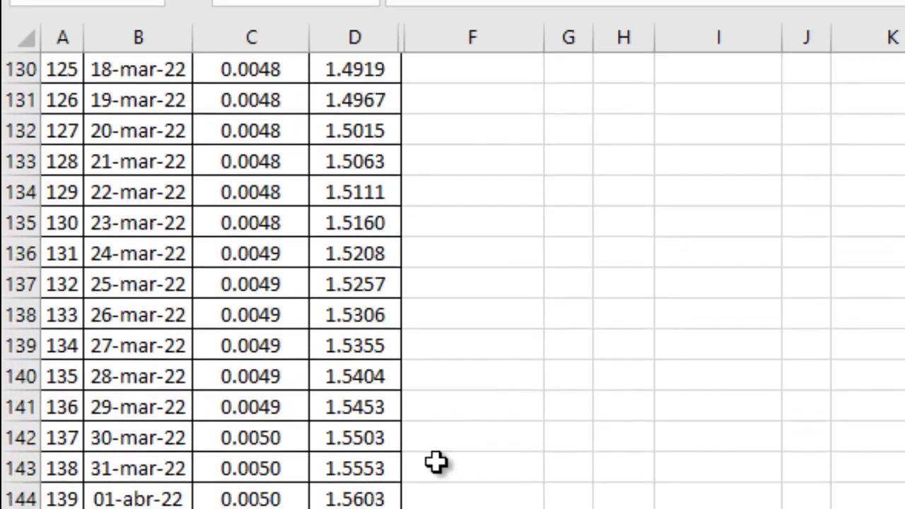
{"action": "scroll", "coordinate": [435, 462], "scroll_direction": "down", "scroll_amount": 2}
{"action": "scroll", "coordinate": [434, 463], "scroll_direction": "down", "scroll_amount": 4}
{"action": "scroll", "coordinate": [431, 464], "scroll_direction": "down", "scroll_amount": 3}
{"action": "scroll", "coordinate": [427, 463], "scroll_direction": "down", "scroll_amount": 3}
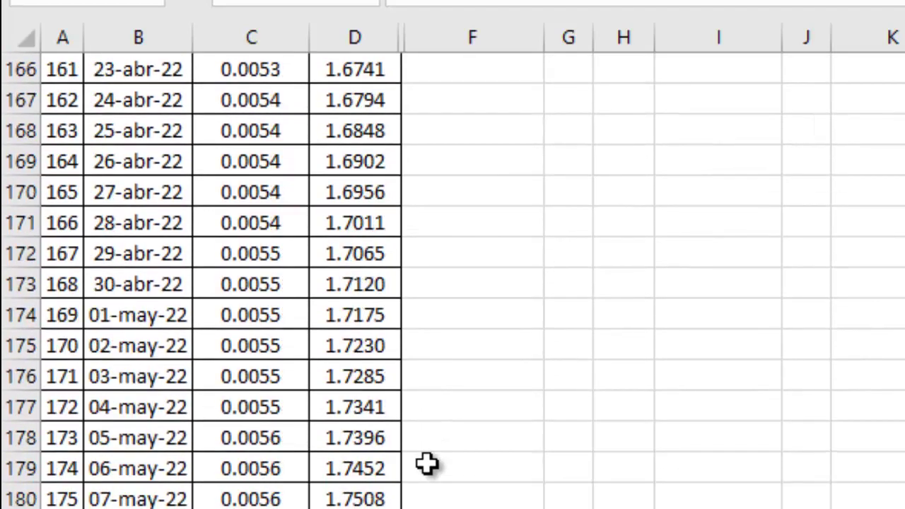
{"action": "scroll", "coordinate": [429, 466], "scroll_direction": "down", "scroll_amount": 3}
{"action": "scroll", "coordinate": [422, 465], "scroll_direction": "down", "scroll_amount": 2}
{"action": "scroll", "coordinate": [423, 466], "scroll_direction": "down", "scroll_amount": 1}
{"action": "scroll", "coordinate": [418, 467], "scroll_direction": "down", "scroll_amount": 4}
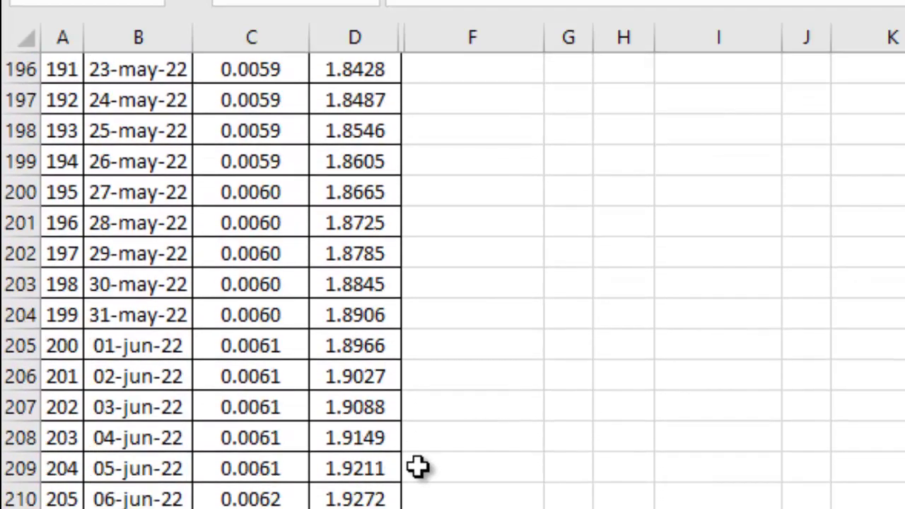
{"action": "scroll", "coordinate": [418, 467], "scroll_direction": "down", "scroll_amount": 6}
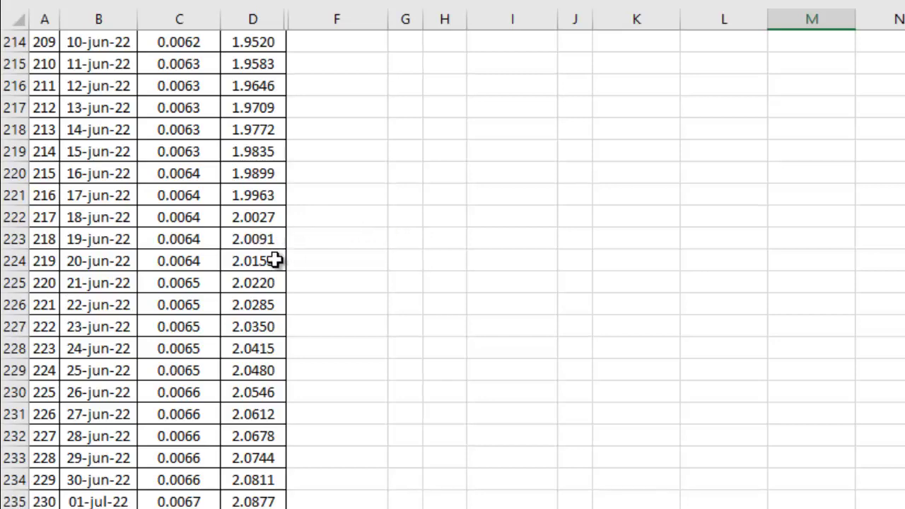
{"action": "scroll", "coordinate": [175, 315], "scroll_direction": "down", "scroll_amount": 2}
{"action": "scroll", "coordinate": [174, 316], "scroll_direction": "down", "scroll_amount": 2}
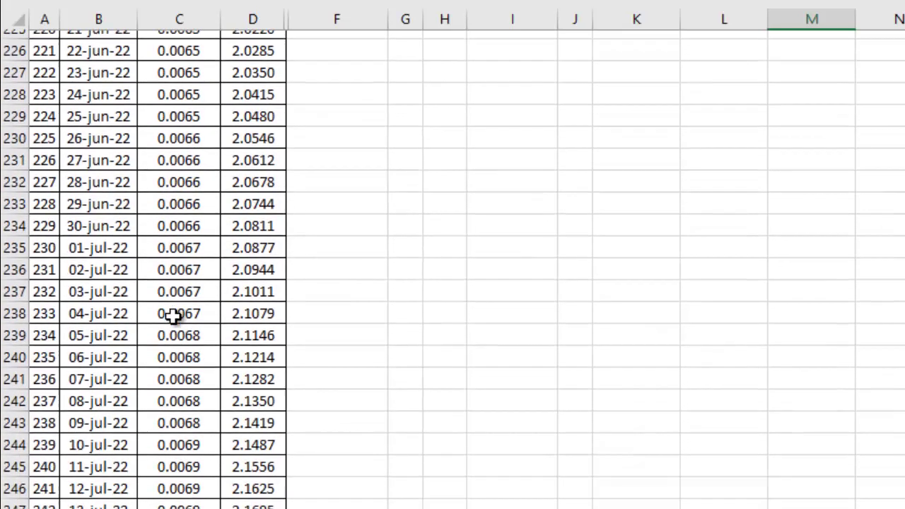
{"action": "scroll", "coordinate": [173, 316], "scroll_direction": "down", "scroll_amount": 2}
{"action": "scroll", "coordinate": [174, 317], "scroll_direction": "down", "scroll_amount": 1}
{"action": "scroll", "coordinate": [174, 318], "scroll_direction": "down", "scroll_amount": 4}
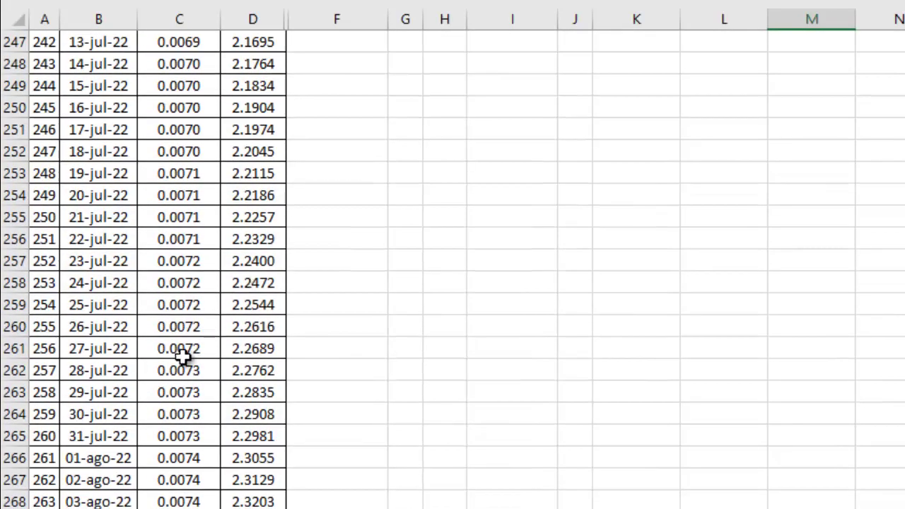
{"action": "scroll", "coordinate": [182, 358], "scroll_direction": "down", "scroll_amount": 1}
{"action": "scroll", "coordinate": [182, 359], "scroll_direction": "down", "scroll_amount": 1}
{"action": "scroll", "coordinate": [181, 359], "scroll_direction": "up", "scroll_amount": 4}
{"action": "scroll", "coordinate": [180, 357], "scroll_direction": "up", "scroll_amount": 3}
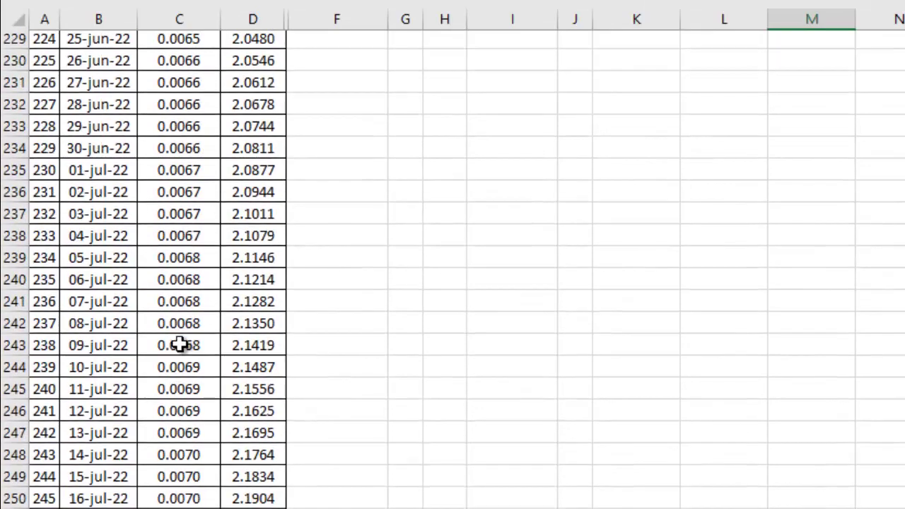
{"action": "scroll", "coordinate": [182, 346], "scroll_direction": "up", "scroll_amount": 4}
{"action": "scroll", "coordinate": [181, 342], "scroll_direction": "up", "scroll_amount": 11}
{"action": "scroll", "coordinate": [182, 344], "scroll_direction": "up", "scroll_amount": 4}
{"action": "scroll", "coordinate": [179, 343], "scroll_direction": "up", "scroll_amount": 6}
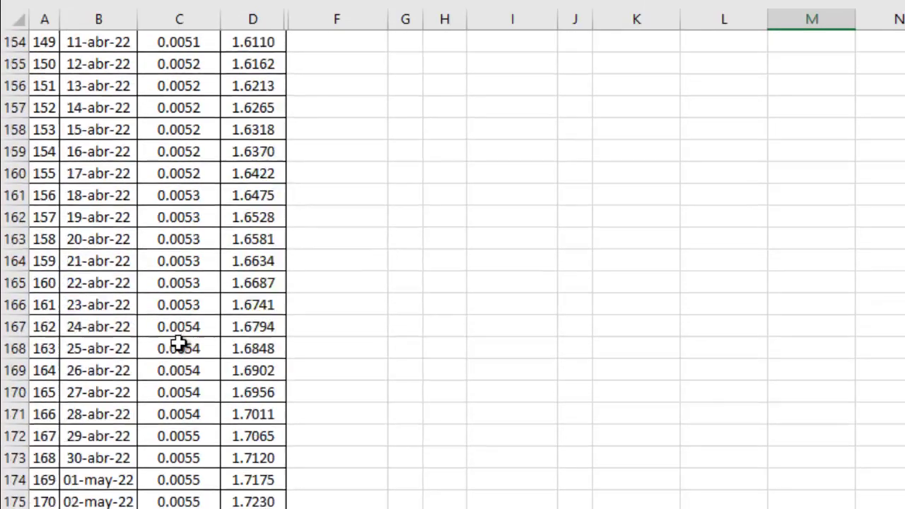
{"action": "scroll", "coordinate": [179, 343], "scroll_direction": "up", "scroll_amount": 6}
{"action": "scroll", "coordinate": [178, 341], "scroll_direction": "up", "scroll_amount": 9}
{"action": "scroll", "coordinate": [177, 338], "scroll_direction": "up", "scroll_amount": 7}
{"action": "scroll", "coordinate": [176, 338], "scroll_direction": "up", "scroll_amount": 3}
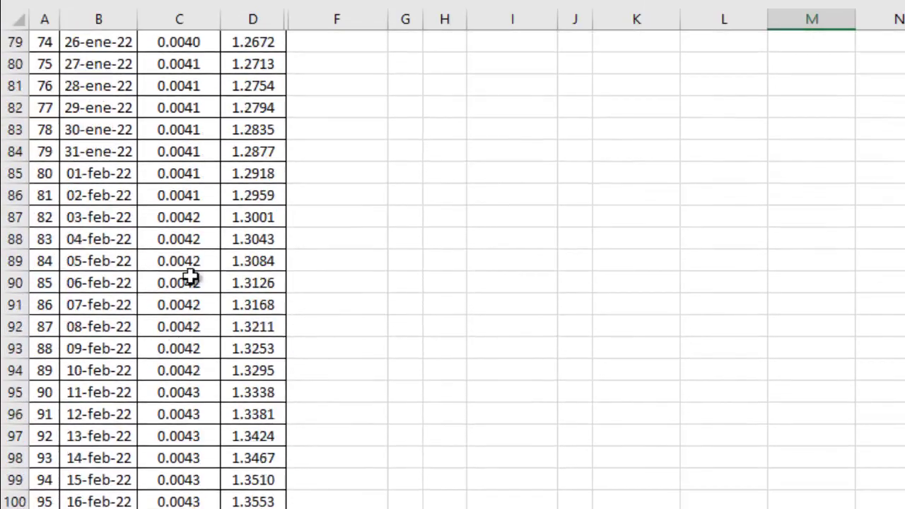
{"action": "scroll", "coordinate": [218, 279], "scroll_direction": "up", "scroll_amount": 6}
{"action": "scroll", "coordinate": [239, 154], "scroll_direction": "up", "scroll_amount": 9}
{"action": "scroll", "coordinate": [233, 217], "scroll_direction": "up", "scroll_amount": 8}
{"action": "scroll", "coordinate": [229, 163], "scroll_direction": "up", "scroll_amount": 3}
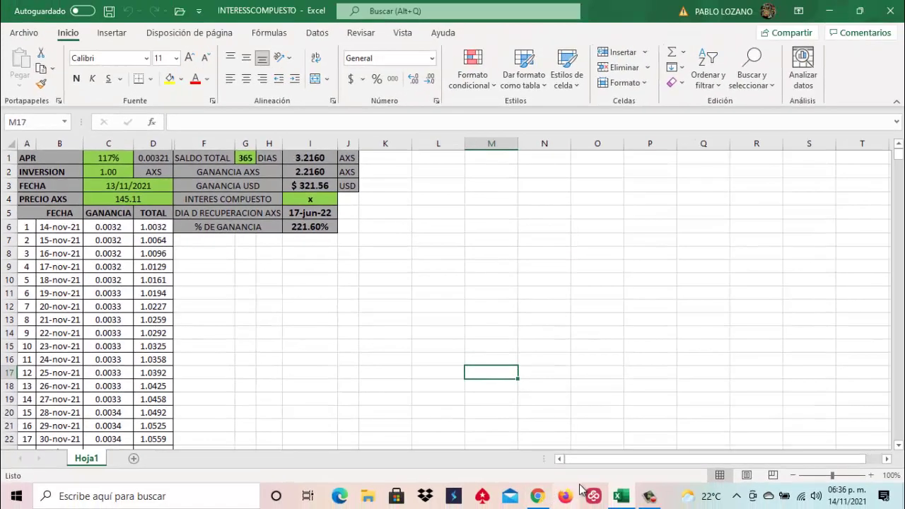
Step: Check the 2.2502 AXS total staked, then enter 2.2502 as the C2 investment in Excel
{"action": "left_click", "coordinate": [539, 496]}
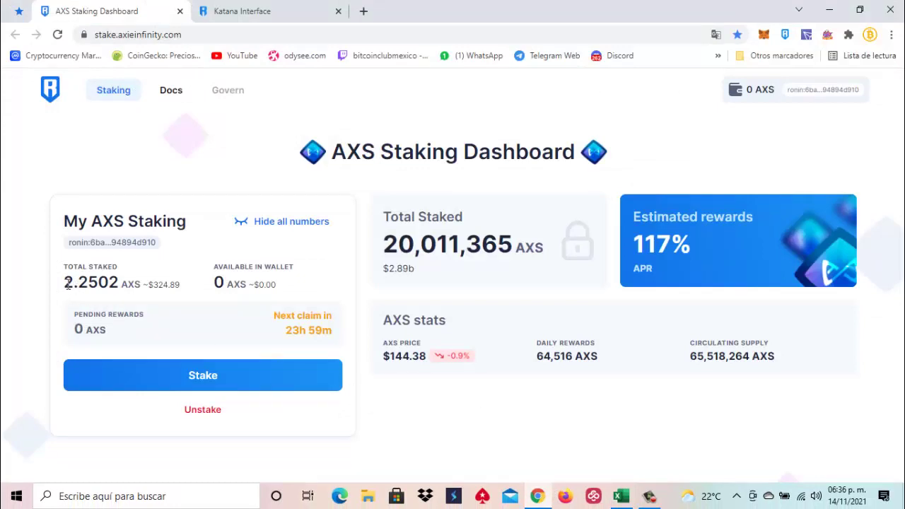
{"action": "left_click", "coordinate": [621, 496]}
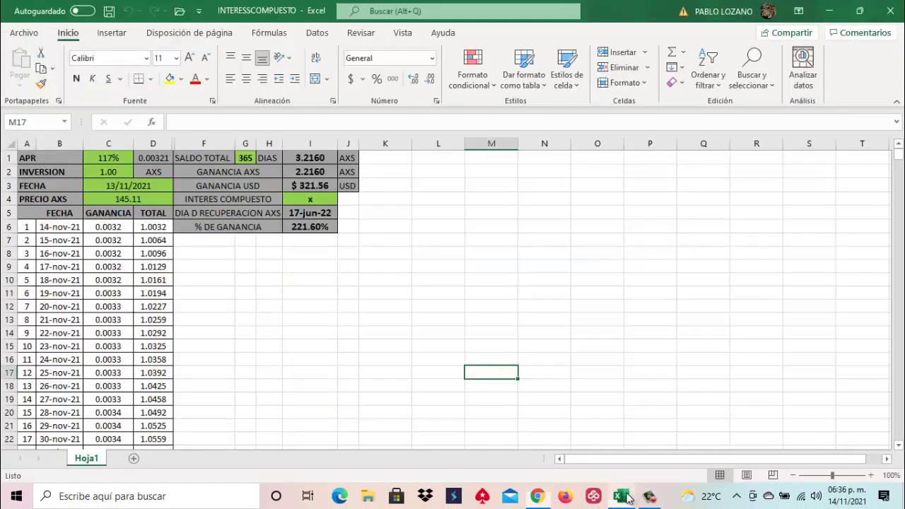
{"action": "double_click", "coordinate": [112, 172]}
{"action": "type", "text": "2."}
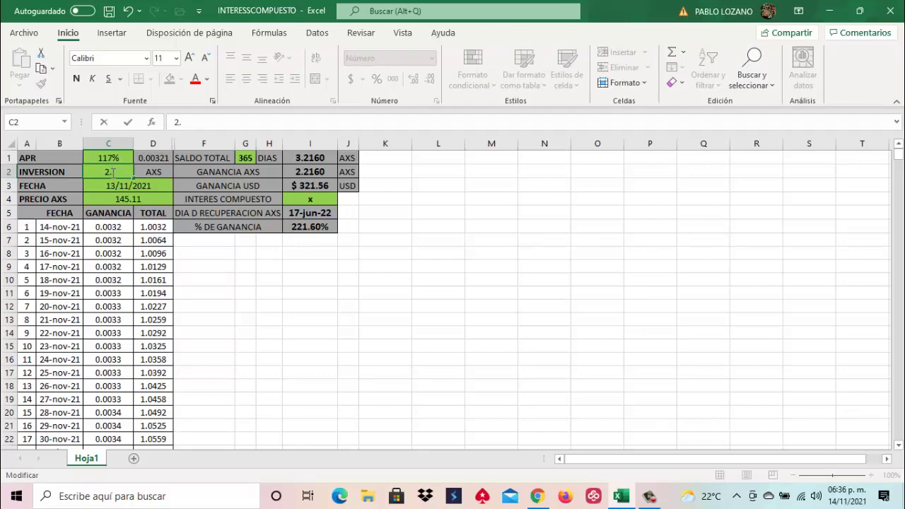
{"action": "type", "text": "25"}
{"action": "type", "text": "02"}
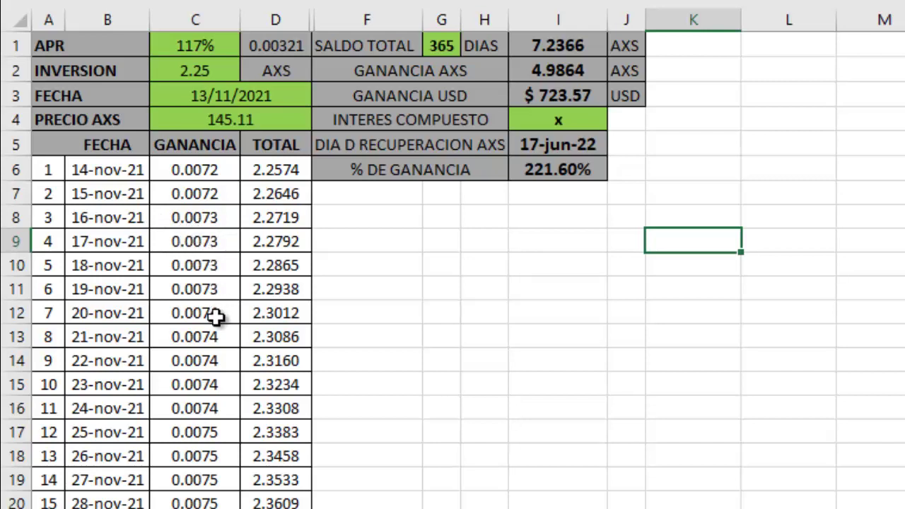
{"action": "scroll", "coordinate": [402, 387], "scroll_direction": "down", "scroll_amount": 4}
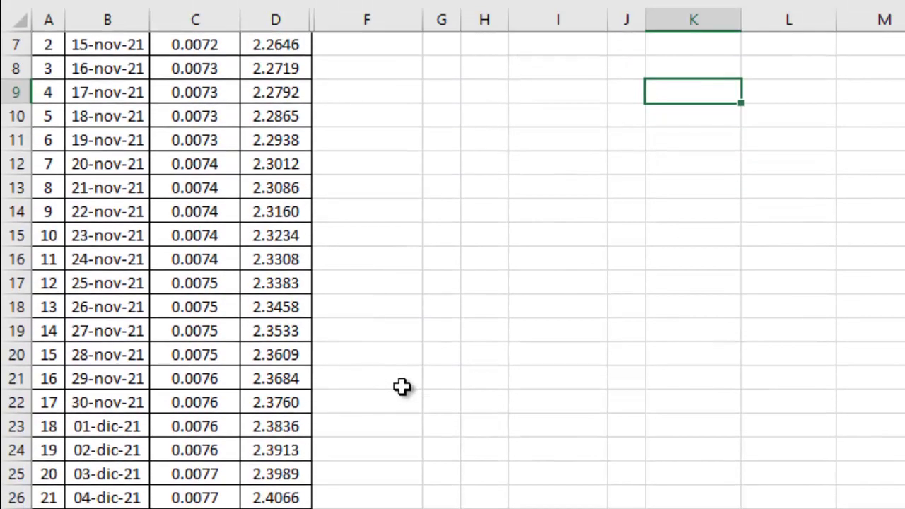
{"action": "scroll", "coordinate": [402, 386], "scroll_direction": "down", "scroll_amount": 2}
{"action": "scroll", "coordinate": [402, 386], "scroll_direction": "down", "scroll_amount": 2}
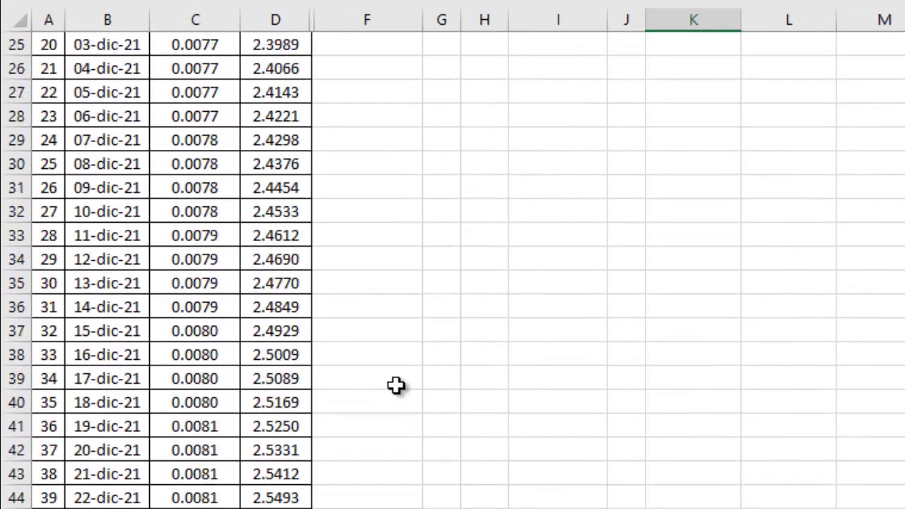
{"action": "scroll", "coordinate": [348, 392], "scroll_direction": "up", "scroll_amount": 3}
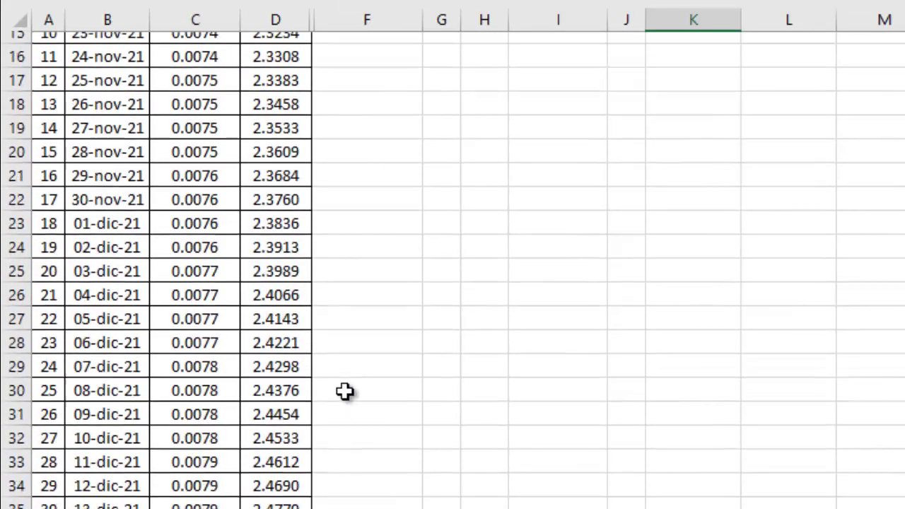
{"action": "scroll", "coordinate": [348, 392], "scroll_direction": "up", "scroll_amount": 3}
{"action": "scroll", "coordinate": [345, 352], "scroll_direction": "up", "scroll_amount": 2}
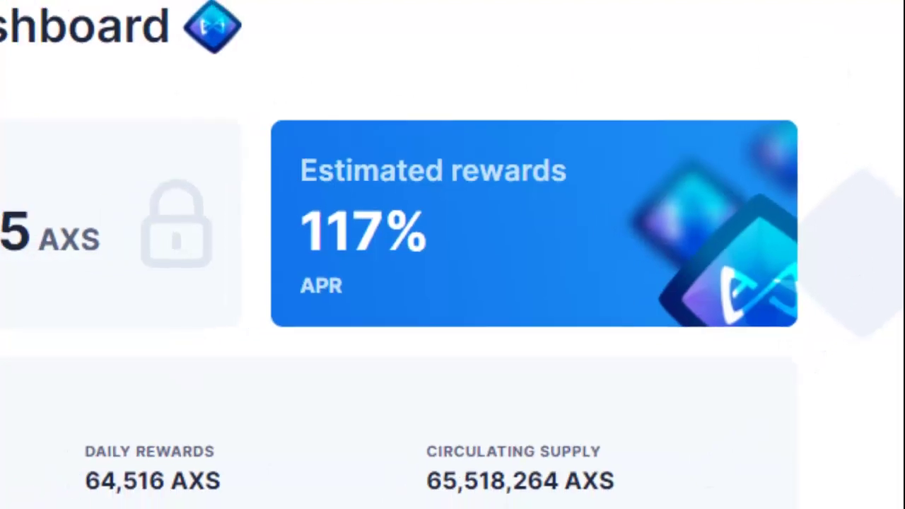
{"action": "left_click", "coordinate": [621, 496]}
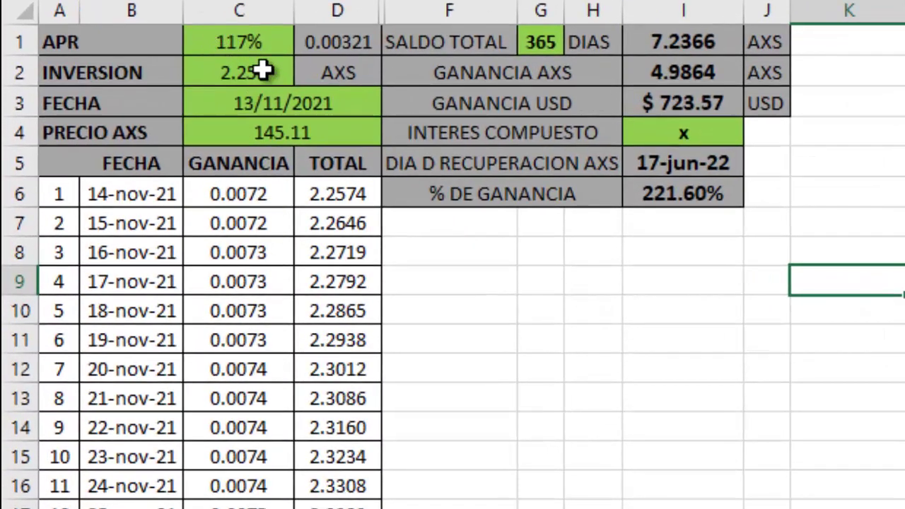
Step: Replace the C2 investment with 10 AXS, giving 32.1597 AXS and a $3,215.59 gain
{"action": "double_click", "coordinate": [264, 75]}
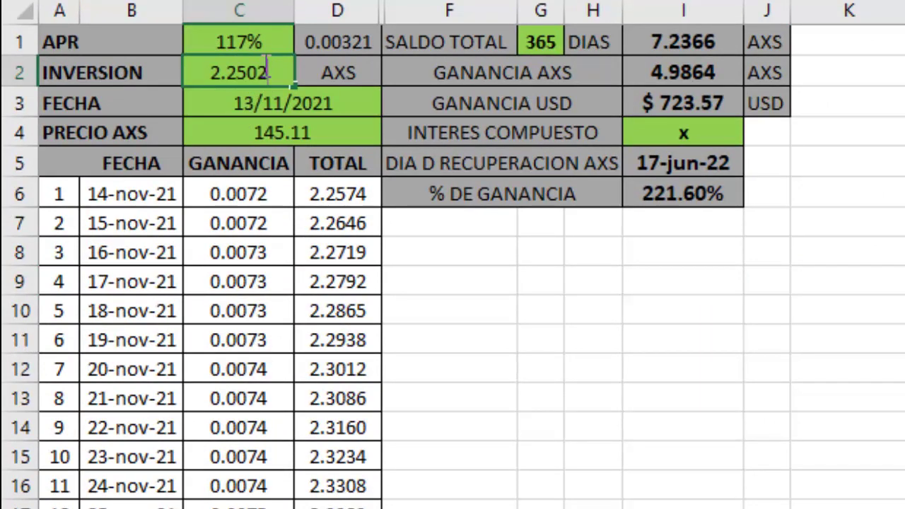
{"action": "key", "text": "BackSpace"}
{"action": "key", "text": "BackSpace"}
{"action": "key", "text": "BackSpace"}
{"action": "key", "text": "BackSpace"}
{"action": "type", "text": "10"}
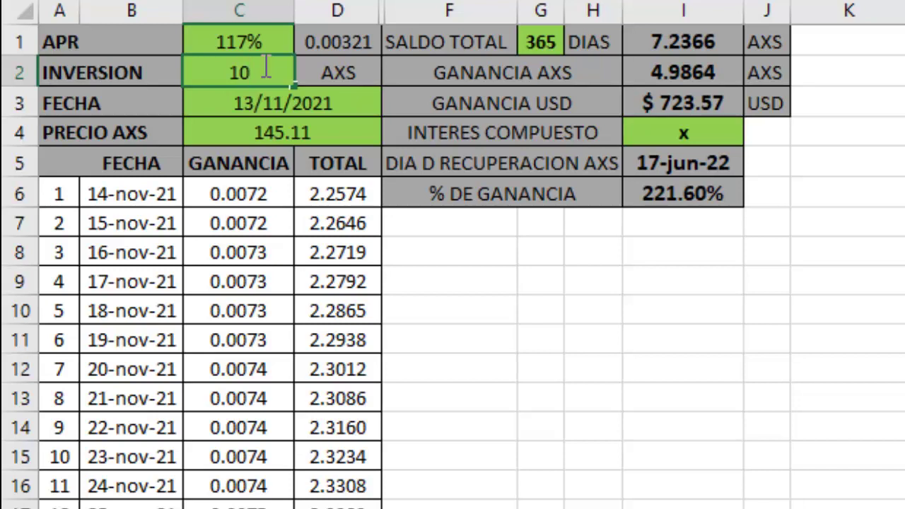
{"action": "left_click", "coordinate": [469, 280]}
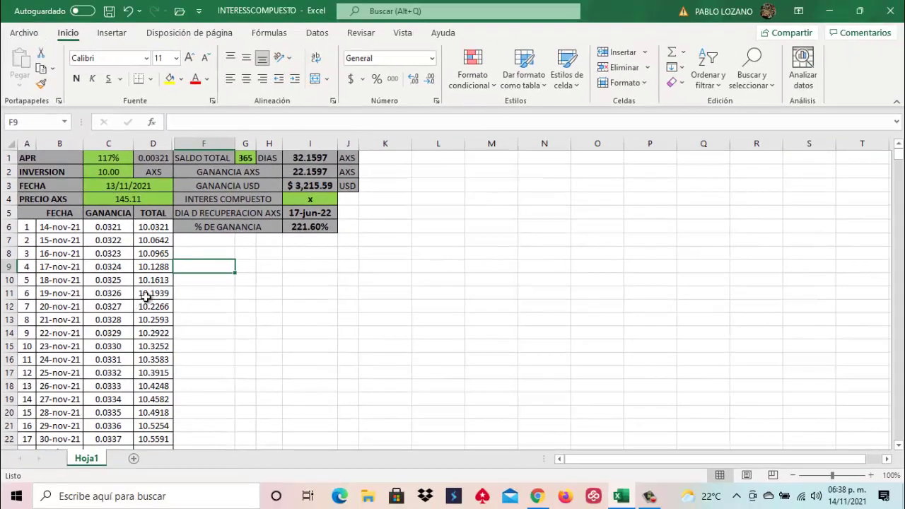
{"action": "left_click", "coordinate": [539, 502]}
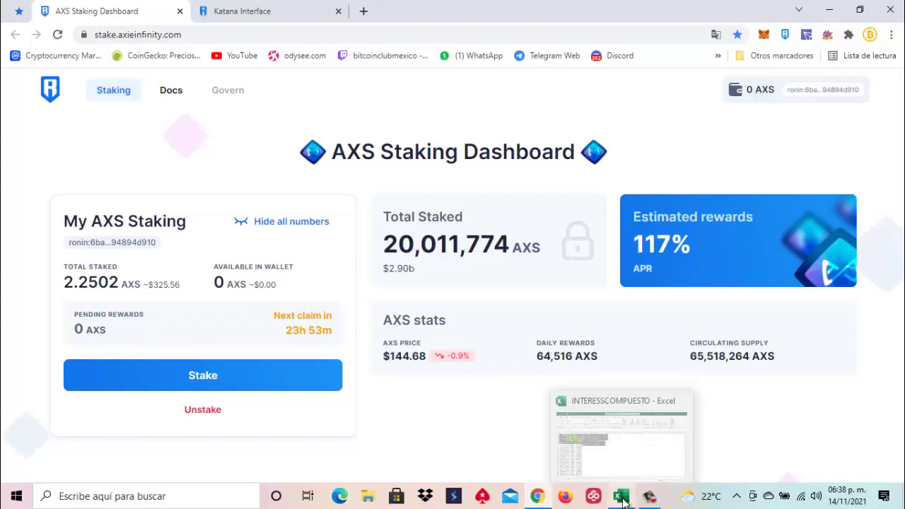
{"action": "left_click", "coordinate": [622, 498]}
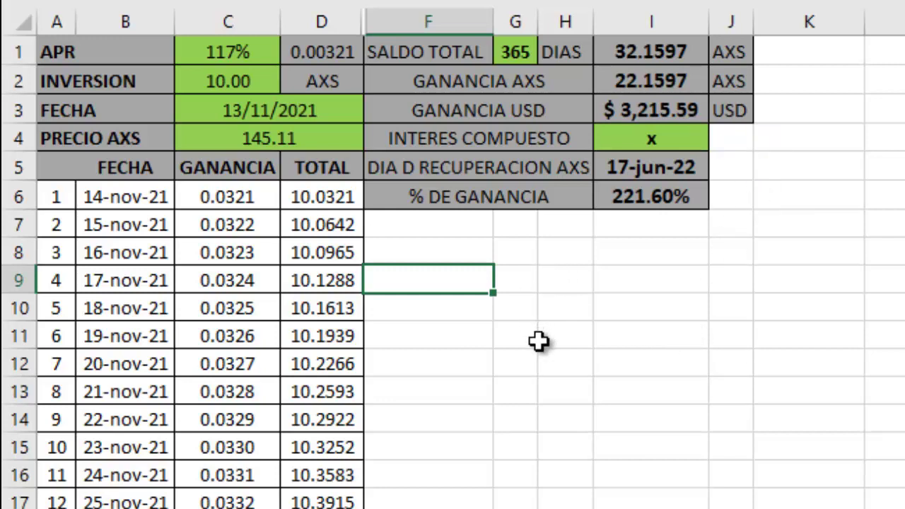
{"action": "scroll", "coordinate": [430, 346], "scroll_direction": "down", "scroll_amount": 1}
{"action": "scroll", "coordinate": [430, 346], "scroll_direction": "down", "scroll_amount": 4}
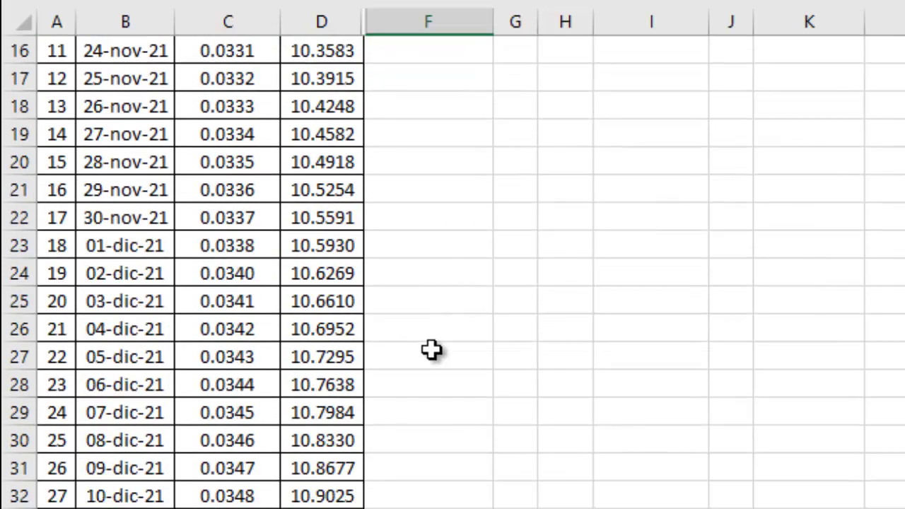
{"action": "scroll", "coordinate": [432, 349], "scroll_direction": "down", "scroll_amount": 2}
{"action": "scroll", "coordinate": [432, 349], "scroll_direction": "down", "scroll_amount": 3}
{"action": "scroll", "coordinate": [432, 350], "scroll_direction": "down", "scroll_amount": 1}
{"action": "scroll", "coordinate": [432, 349], "scroll_direction": "down", "scroll_amount": 3}
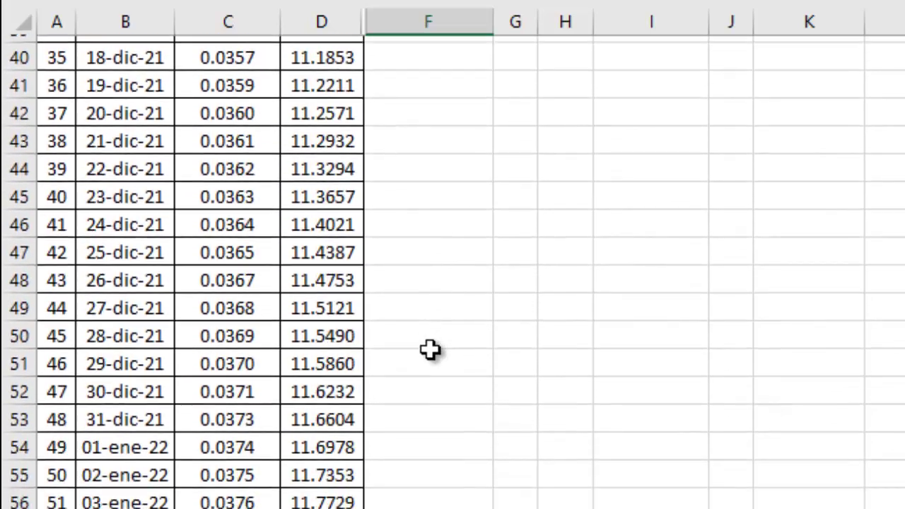
{"action": "scroll", "coordinate": [431, 349], "scroll_direction": "down", "scroll_amount": 2}
{"action": "scroll", "coordinate": [431, 349], "scroll_direction": "up", "scroll_amount": 1}
{"action": "scroll", "coordinate": [430, 350], "scroll_direction": "down", "scroll_amount": 2}
{"action": "scroll", "coordinate": [431, 349], "scroll_direction": "down", "scroll_amount": 5}
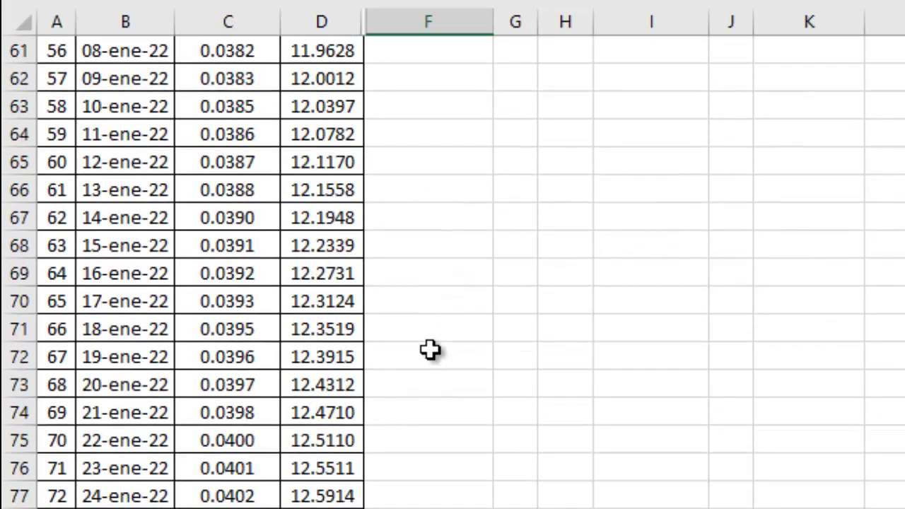
{"action": "scroll", "coordinate": [431, 350], "scroll_direction": "down", "scroll_amount": 3}
{"action": "scroll", "coordinate": [430, 349], "scroll_direction": "down", "scroll_amount": 4}
{"action": "scroll", "coordinate": [431, 349], "scroll_direction": "down", "scroll_amount": 3}
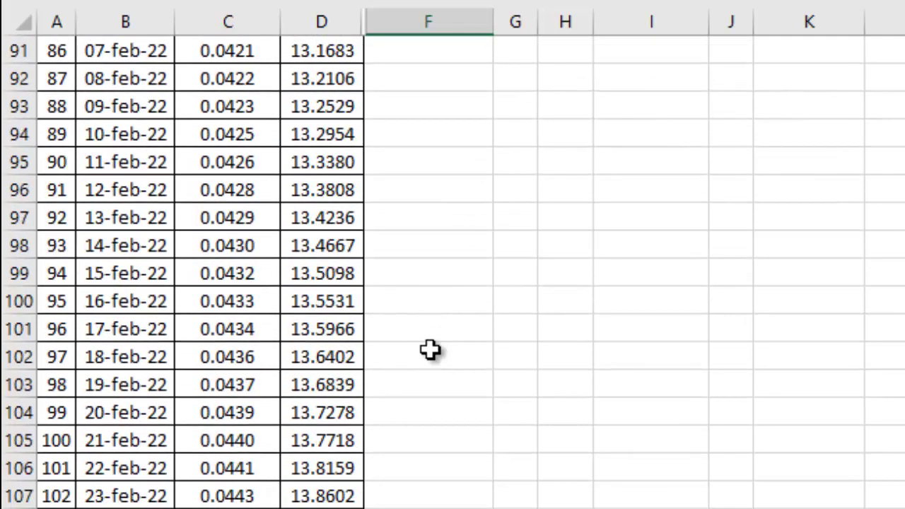
{"action": "scroll", "coordinate": [431, 350], "scroll_direction": "down", "scroll_amount": 3}
{"action": "scroll", "coordinate": [431, 350], "scroll_direction": "up", "scroll_amount": 1}
{"action": "scroll", "coordinate": [431, 348], "scroll_direction": "up", "scroll_amount": 4}
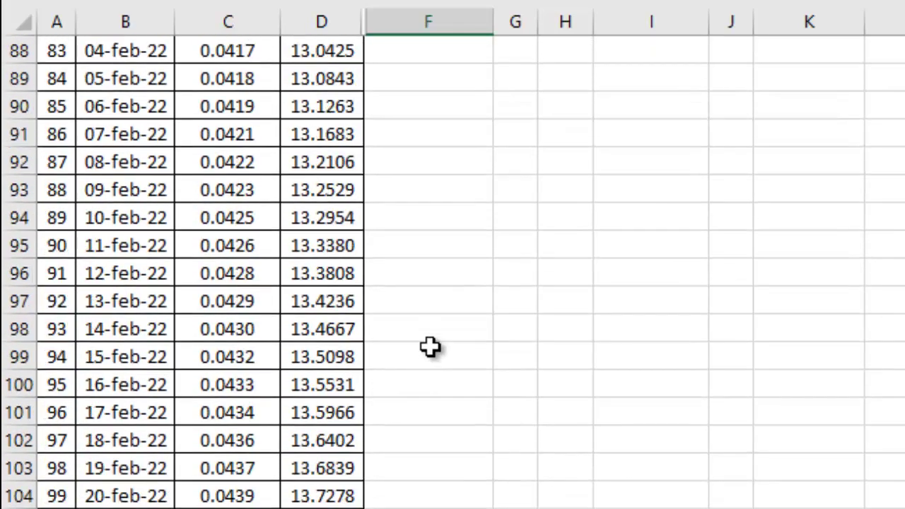
{"action": "scroll", "coordinate": [430, 348], "scroll_direction": "up", "scroll_amount": 4}
{"action": "scroll", "coordinate": [431, 349], "scroll_direction": "up", "scroll_amount": 6}
{"action": "scroll", "coordinate": [431, 347], "scroll_direction": "up", "scroll_amount": 8}
{"action": "scroll", "coordinate": [431, 347], "scroll_direction": "up", "scroll_amount": 5}
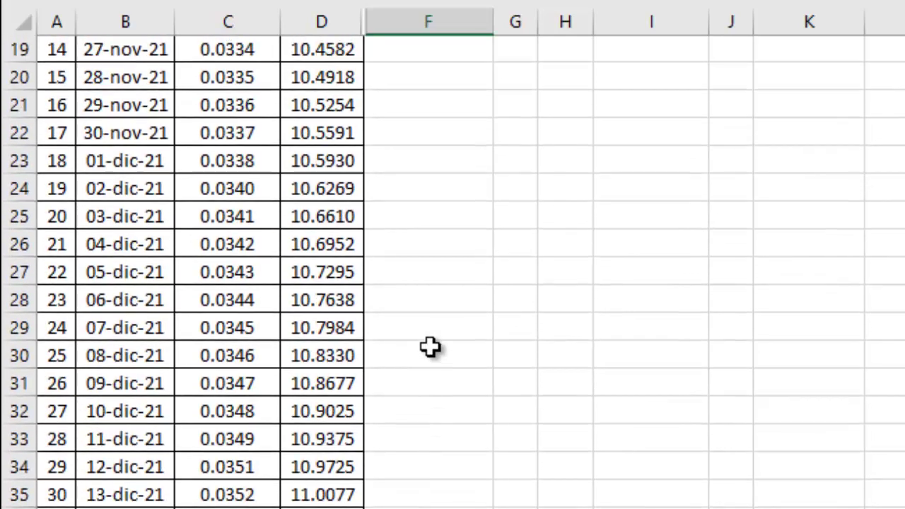
{"action": "scroll", "coordinate": [430, 348], "scroll_direction": "up", "scroll_amount": 4}
{"action": "scroll", "coordinate": [431, 347], "scroll_direction": "up", "scroll_amount": 2}
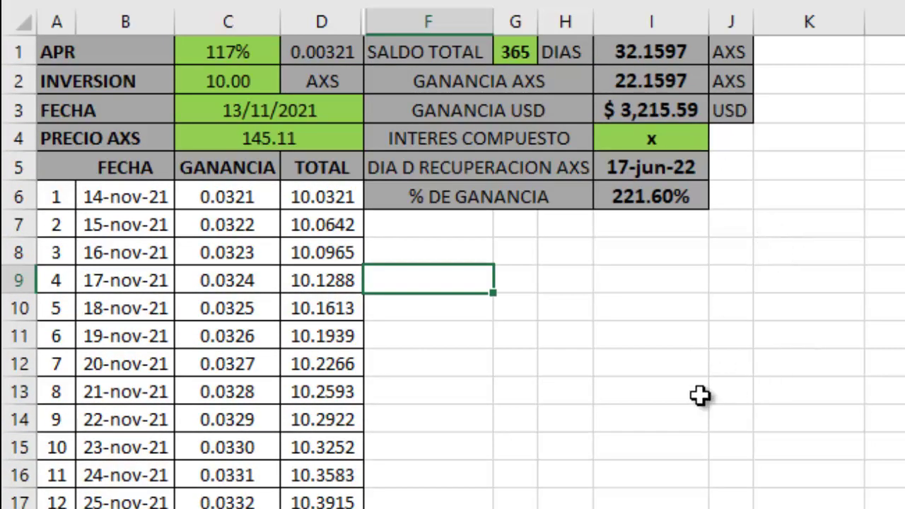
{"action": "scroll", "coordinate": [699, 396], "scroll_direction": "down", "scroll_amount": 6}
{"action": "scroll", "coordinate": [267, 386], "scroll_direction": "down", "scroll_amount": 2}
{"action": "scroll", "coordinate": [283, 388], "scroll_direction": "down", "scroll_amount": 7}
{"action": "scroll", "coordinate": [283, 387], "scroll_direction": "down", "scroll_amount": 3}
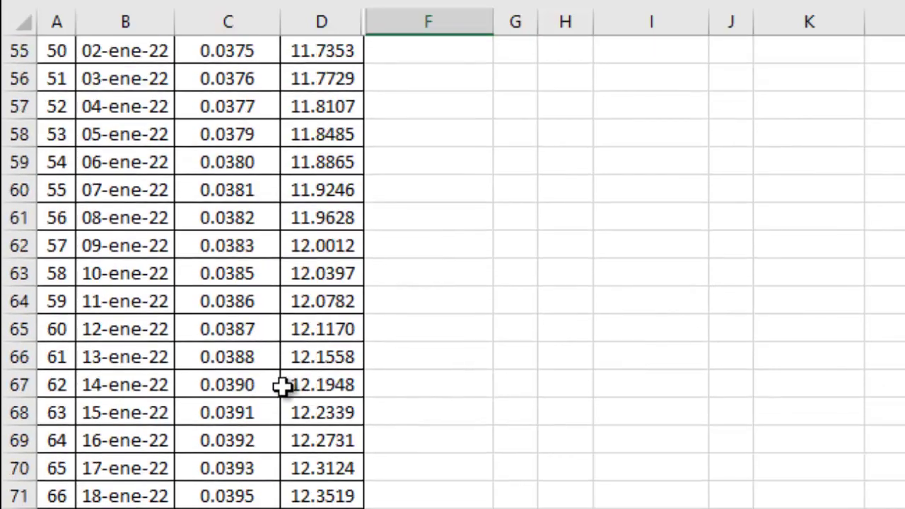
{"action": "scroll", "coordinate": [283, 387], "scroll_direction": "down", "scroll_amount": 7}
{"action": "scroll", "coordinate": [283, 388], "scroll_direction": "down", "scroll_amount": 10}
{"action": "scroll", "coordinate": [283, 388], "scroll_direction": "down", "scroll_amount": 4}
{"action": "scroll", "coordinate": [283, 387], "scroll_direction": "down", "scroll_amount": 7}
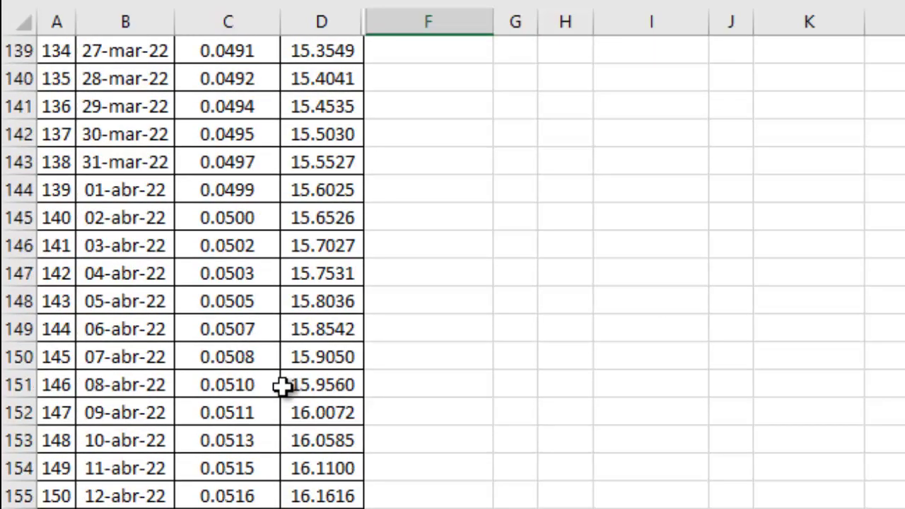
{"action": "scroll", "coordinate": [283, 387], "scroll_direction": "down", "scroll_amount": 5}
{"action": "scroll", "coordinate": [283, 388], "scroll_direction": "down", "scroll_amount": 1}
{"action": "scroll", "coordinate": [283, 387], "scroll_direction": "down", "scroll_amount": 5}
{"action": "scroll", "coordinate": [283, 388], "scroll_direction": "down", "scroll_amount": 2}
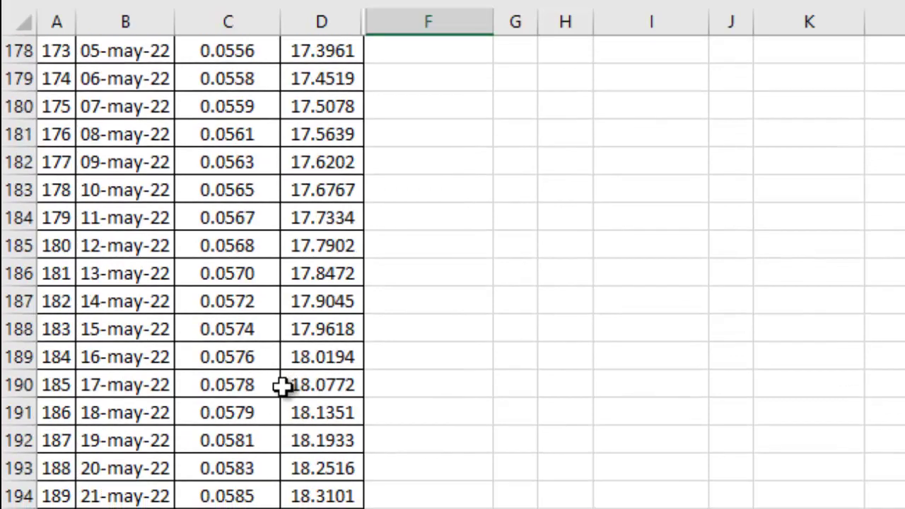
{"action": "scroll", "coordinate": [283, 388], "scroll_direction": "down", "scroll_amount": 1}
{"action": "scroll", "coordinate": [283, 387], "scroll_direction": "down", "scroll_amount": 2}
{"action": "scroll", "coordinate": [283, 388], "scroll_direction": "down", "scroll_amount": 1}
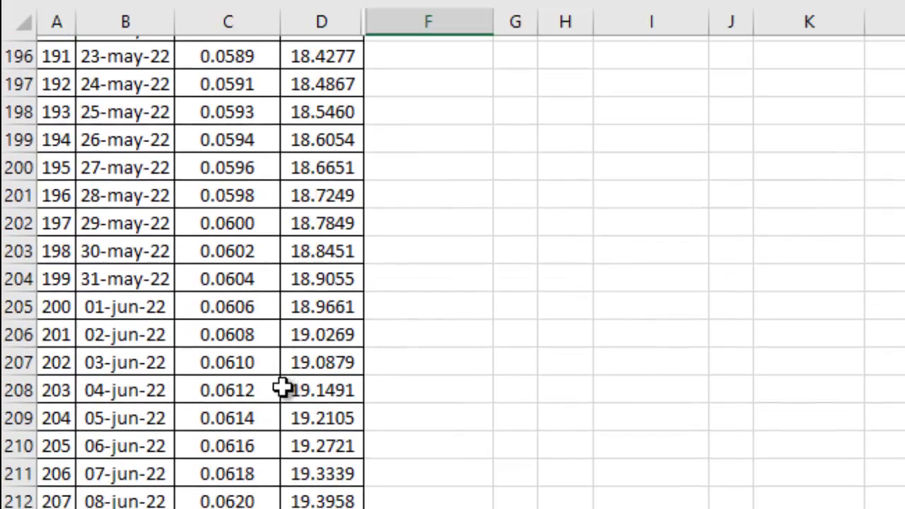
{"action": "scroll", "coordinate": [283, 388], "scroll_direction": "down", "scroll_amount": 1}
{"action": "scroll", "coordinate": [283, 388], "scroll_direction": "down", "scroll_amount": 3}
{"action": "scroll", "coordinate": [283, 388], "scroll_direction": "down", "scroll_amount": 1}
{"action": "scroll", "coordinate": [283, 387], "scroll_direction": "down", "scroll_amount": 2}
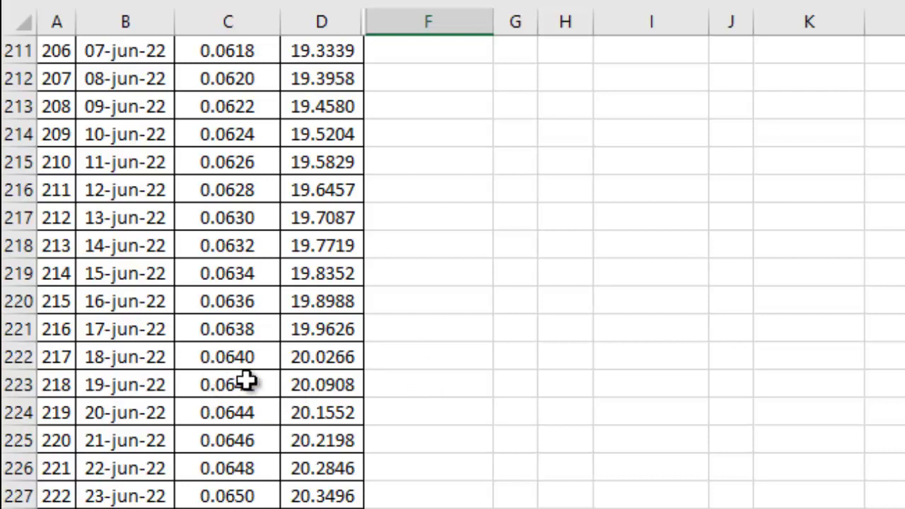
{"action": "scroll", "coordinate": [843, 330], "scroll_direction": "down", "scroll_amount": 1}
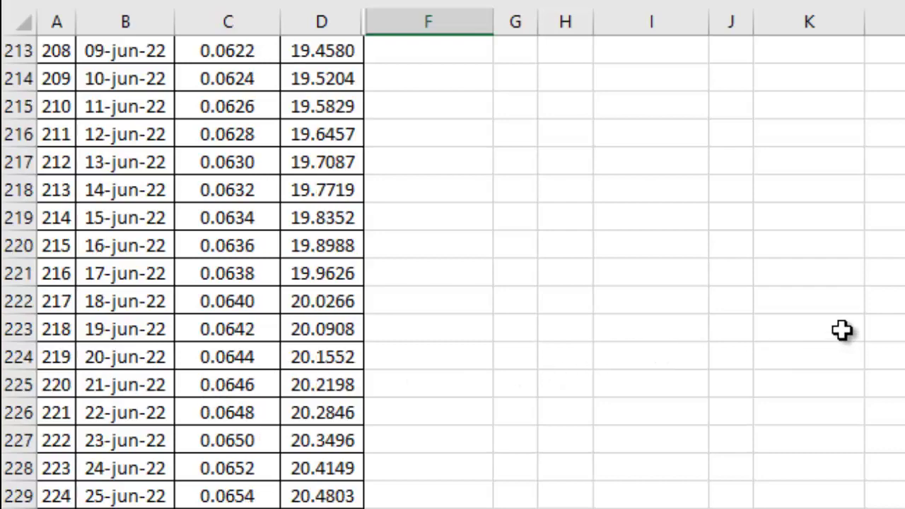
{"action": "scroll", "coordinate": [843, 329], "scroll_direction": "up", "scroll_amount": 5}
{"action": "scroll", "coordinate": [843, 329], "scroll_direction": "up", "scroll_amount": 6}
{"action": "scroll", "coordinate": [842, 329], "scroll_direction": "up", "scroll_amount": 4}
{"action": "scroll", "coordinate": [842, 329], "scroll_direction": "up", "scroll_amount": 8}
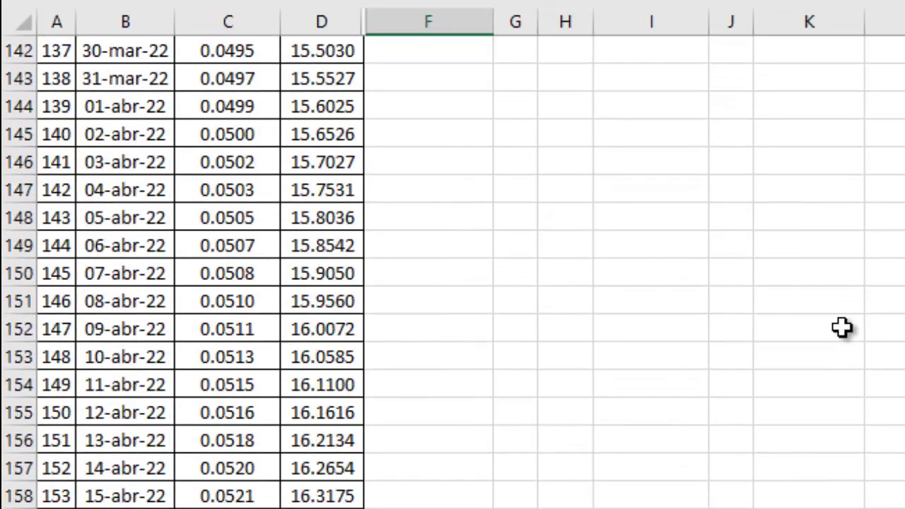
{"action": "scroll", "coordinate": [842, 330], "scroll_direction": "up", "scroll_amount": 7}
{"action": "scroll", "coordinate": [842, 327], "scroll_direction": "up", "scroll_amount": 4}
{"action": "scroll", "coordinate": [843, 327], "scroll_direction": "up", "scroll_amount": 6}
{"action": "scroll", "coordinate": [843, 327], "scroll_direction": "up", "scroll_amount": 4}
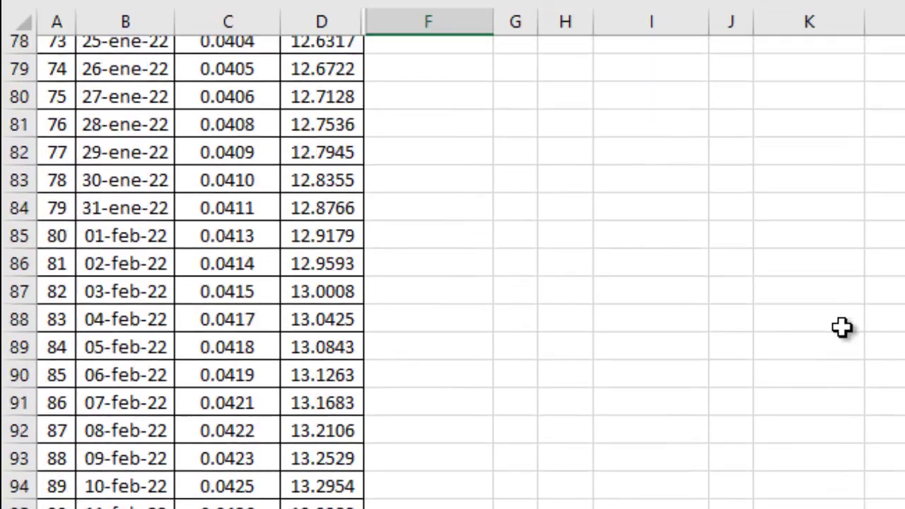
{"action": "scroll", "coordinate": [842, 327], "scroll_direction": "up", "scroll_amount": 2}
{"action": "scroll", "coordinate": [842, 327], "scroll_direction": "up", "scroll_amount": 10}
{"action": "scroll", "coordinate": [842, 327], "scroll_direction": "up", "scroll_amount": 7}
{"action": "scroll", "coordinate": [842, 327], "scroll_direction": "up", "scroll_amount": 1}
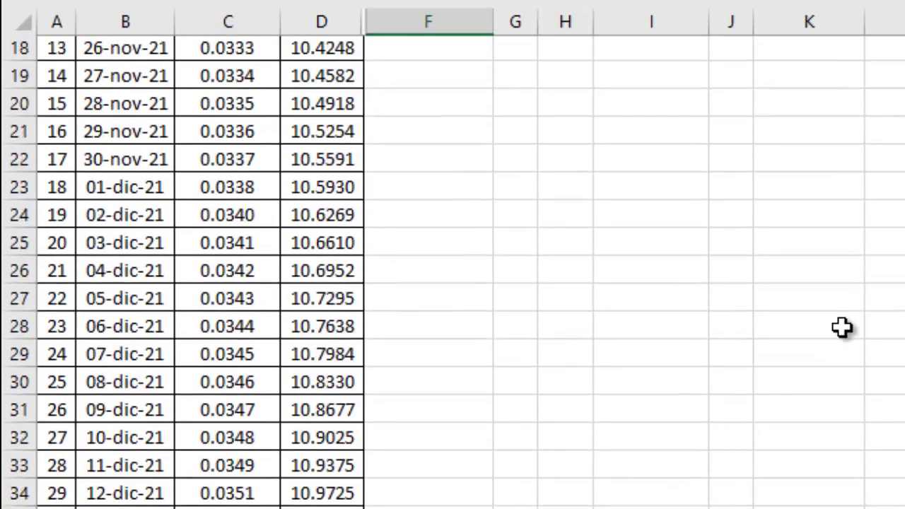
{"action": "scroll", "coordinate": [842, 327], "scroll_direction": "up", "scroll_amount": 6}
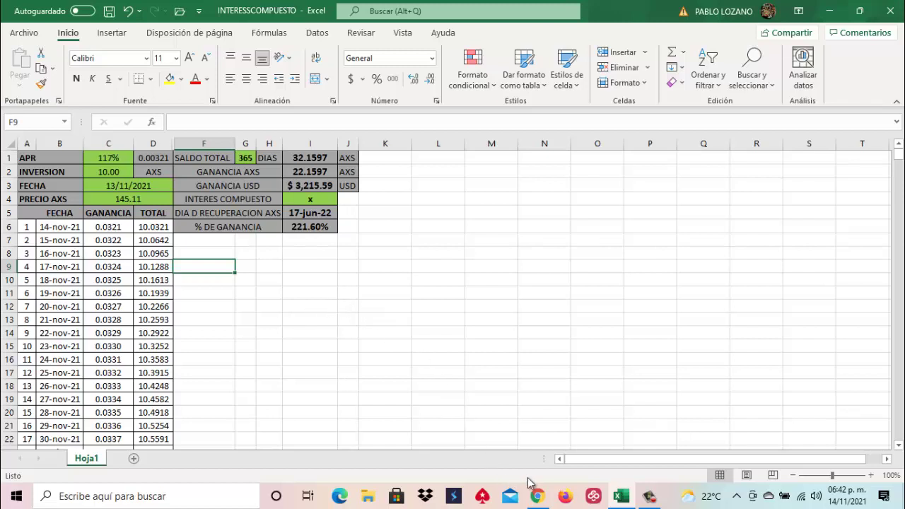
Step: Open the Ronin wallet over the staking dashboard and review its token assets
{"action": "left_click", "coordinate": [538, 497]}
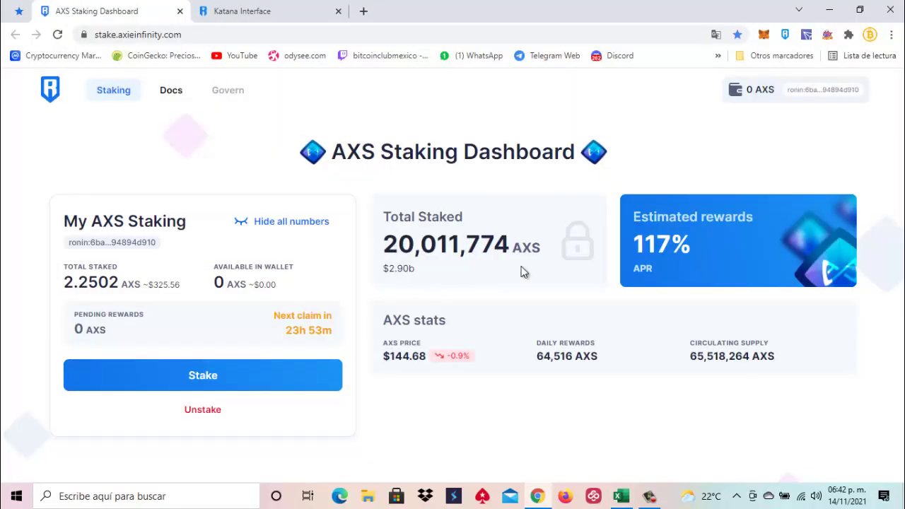
{"action": "left_click", "coordinate": [786, 41]}
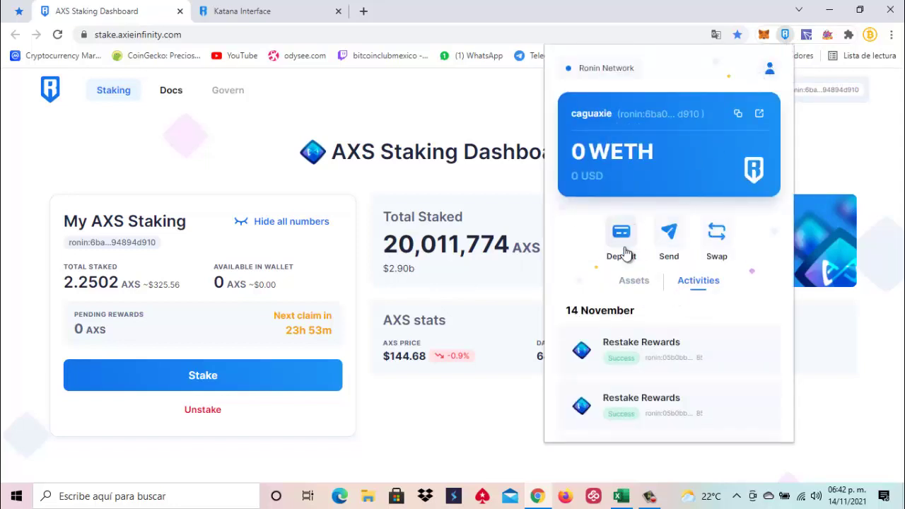
{"action": "left_click", "coordinate": [634, 281]}
{"action": "scroll", "coordinate": [653, 330], "scroll_direction": "down", "scroll_amount": 5}
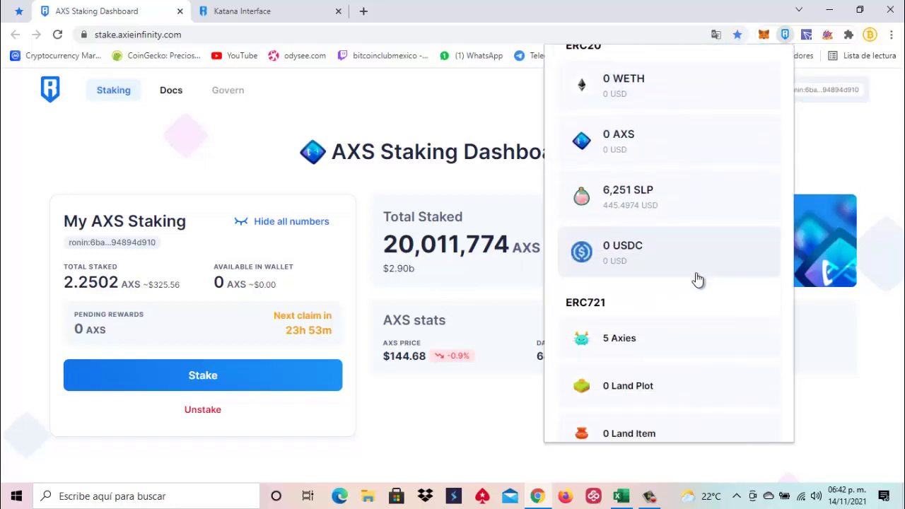
{"action": "scroll", "coordinate": [698, 275], "scroll_direction": "up", "scroll_amount": 2}
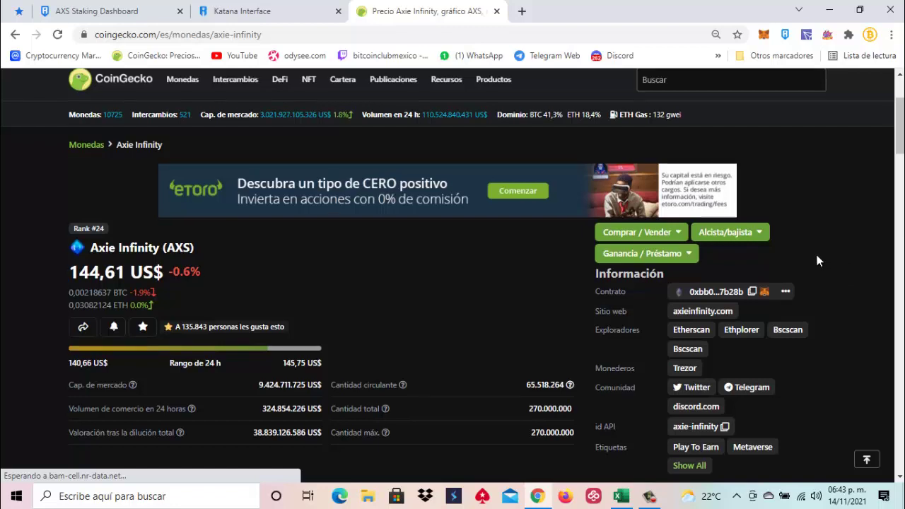
Step: Switch the AXS price chart to the 90-day range, Aug 16 to Nov 14, 2021
{"action": "scroll", "coordinate": [818, 262], "scroll_direction": "down", "scroll_amount": 4}
{"action": "scroll", "coordinate": [818, 267], "scroll_direction": "down", "scroll_amount": 1}
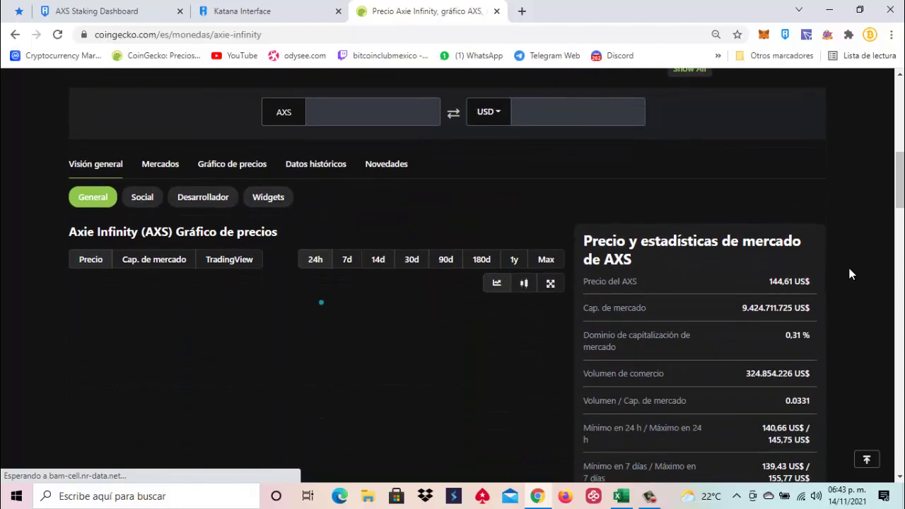
{"action": "scroll", "coordinate": [851, 274], "scroll_direction": "up", "scroll_amount": 2}
{"action": "scroll", "coordinate": [851, 275], "scroll_direction": "down", "scroll_amount": 2}
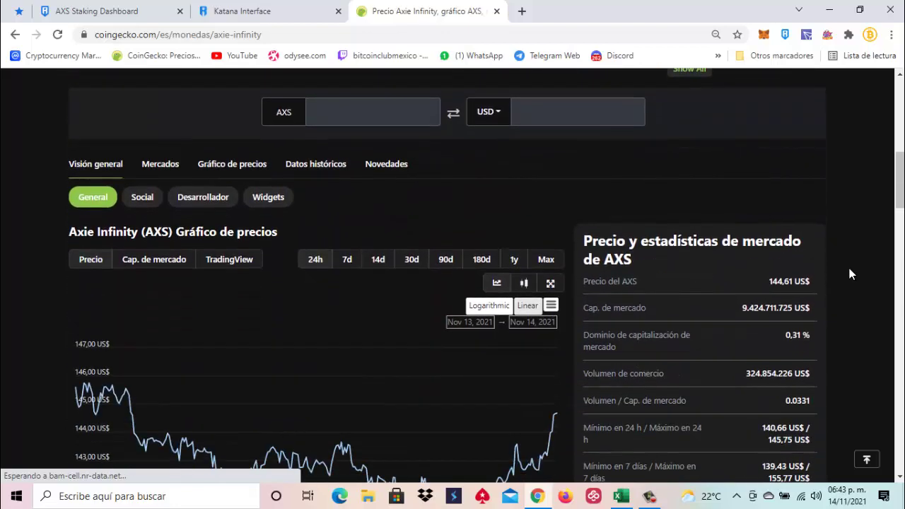
{"action": "scroll", "coordinate": [851, 275], "scroll_direction": "up", "scroll_amount": 1}
{"action": "scroll", "coordinate": [851, 274], "scroll_direction": "down", "scroll_amount": 3}
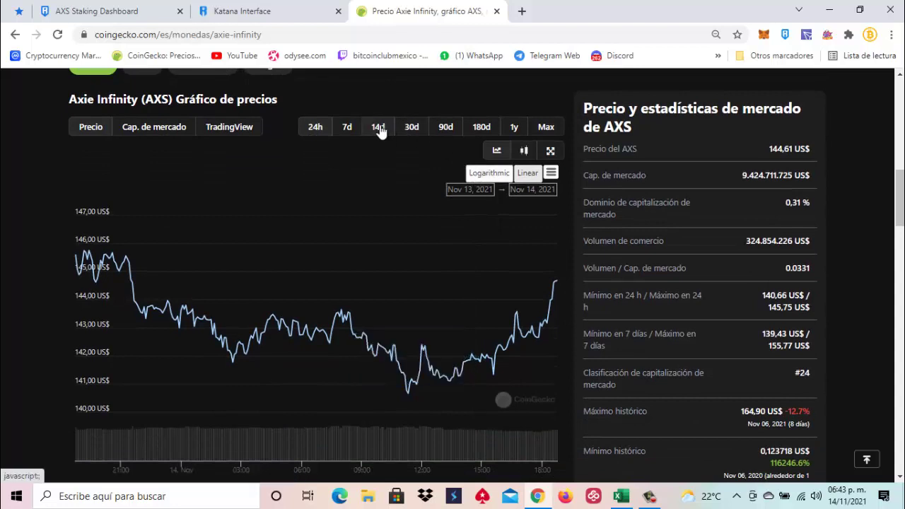
{"action": "left_click", "coordinate": [443, 128]}
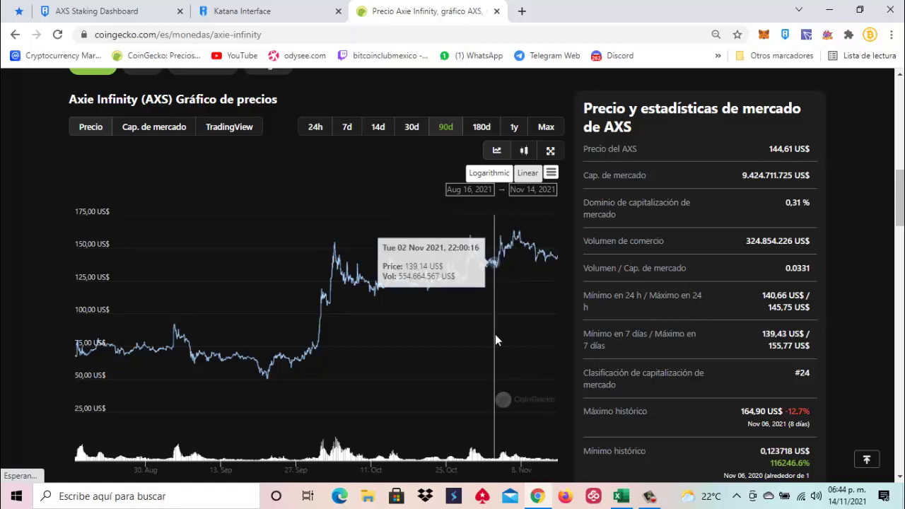
Step: Scroll back up to the AXS header showing rank #24 and 144,61 US$
{"action": "scroll", "coordinate": [496, 334], "scroll_direction": "up", "scroll_amount": 5}
{"action": "scroll", "coordinate": [502, 329], "scroll_direction": "up", "scroll_amount": 1}
{"action": "scroll", "coordinate": [501, 329], "scroll_direction": "up", "scroll_amount": 1}
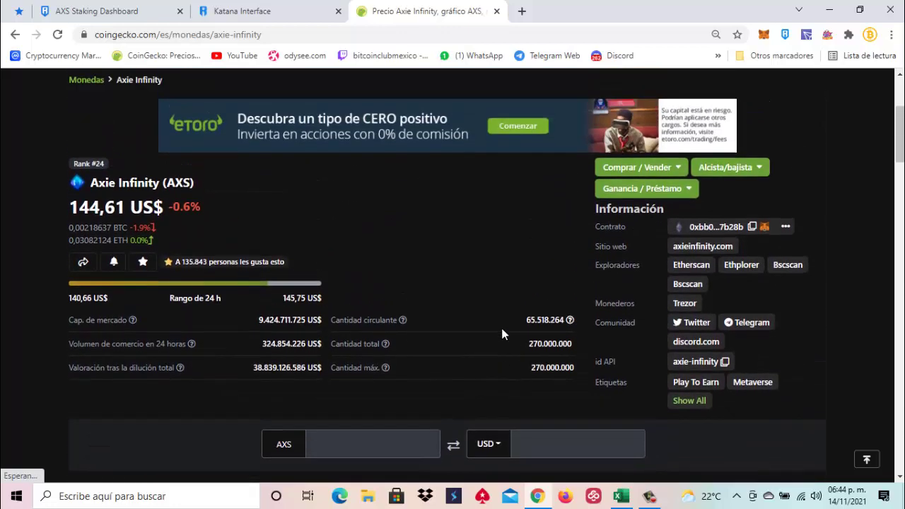
{"action": "scroll", "coordinate": [500, 330], "scroll_direction": "up", "scroll_amount": 1}
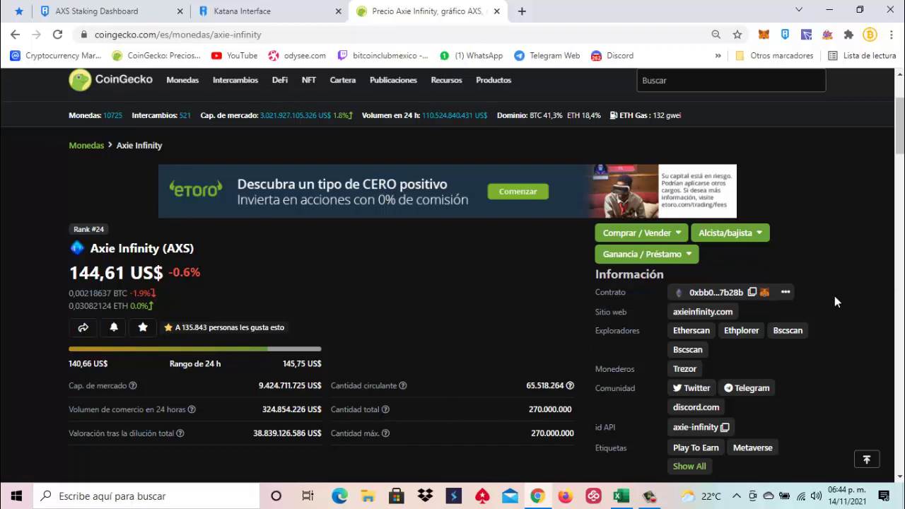
{"action": "scroll", "coordinate": [861, 319], "scroll_direction": "down", "scroll_amount": 3}
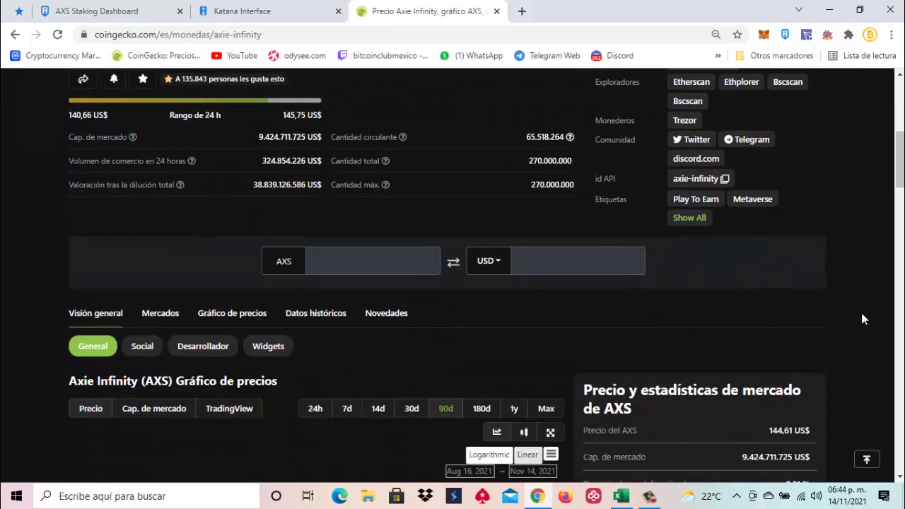
{"action": "scroll", "coordinate": [862, 319], "scroll_direction": "down", "scroll_amount": 1}
{"action": "scroll", "coordinate": [861, 319], "scroll_direction": "down", "scroll_amount": 2}
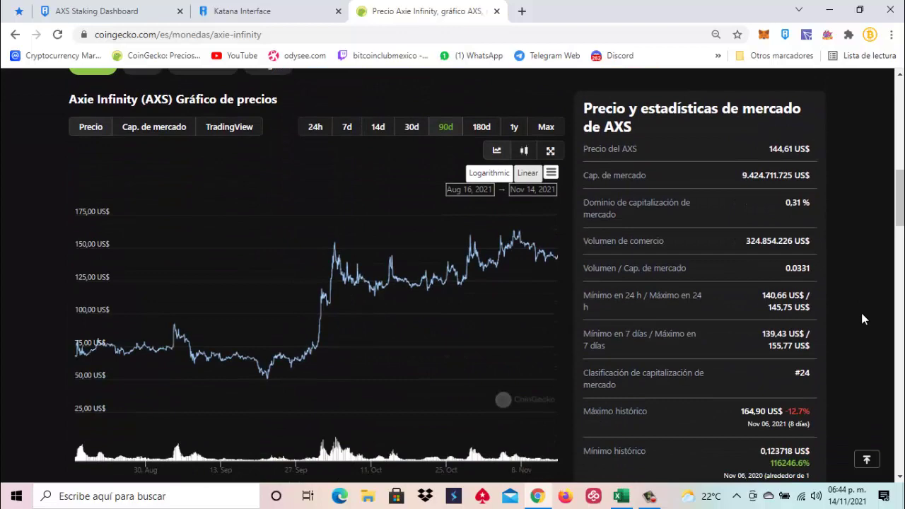
{"action": "scroll", "coordinate": [862, 319], "scroll_direction": "up", "scroll_amount": 3}
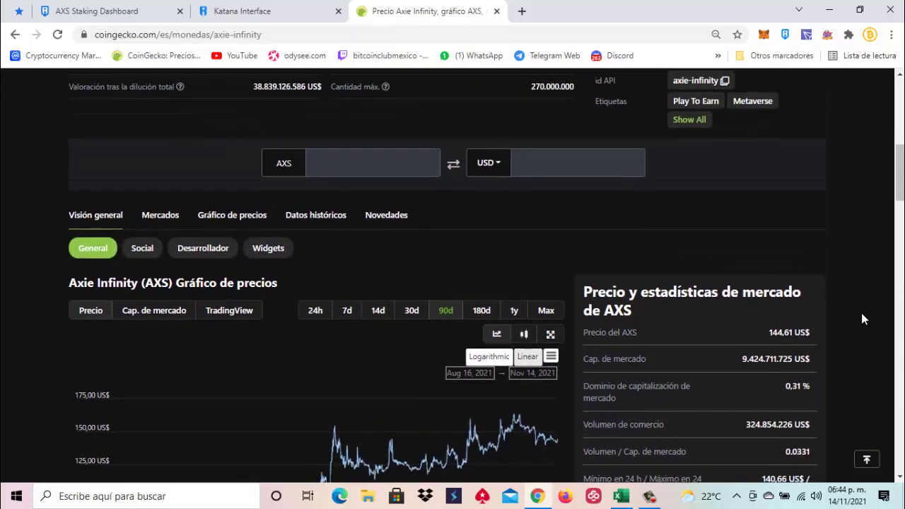
{"action": "scroll", "coordinate": [862, 319], "scroll_direction": "up", "scroll_amount": 2}
{"action": "scroll", "coordinate": [860, 321], "scroll_direction": "up", "scroll_amount": 3}
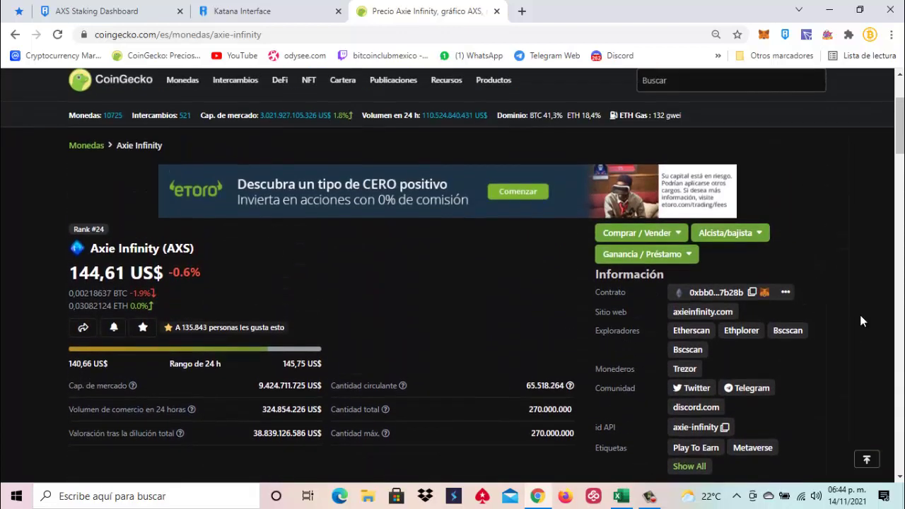
{"action": "scroll", "coordinate": [861, 321], "scroll_direction": "up", "scroll_amount": 2}
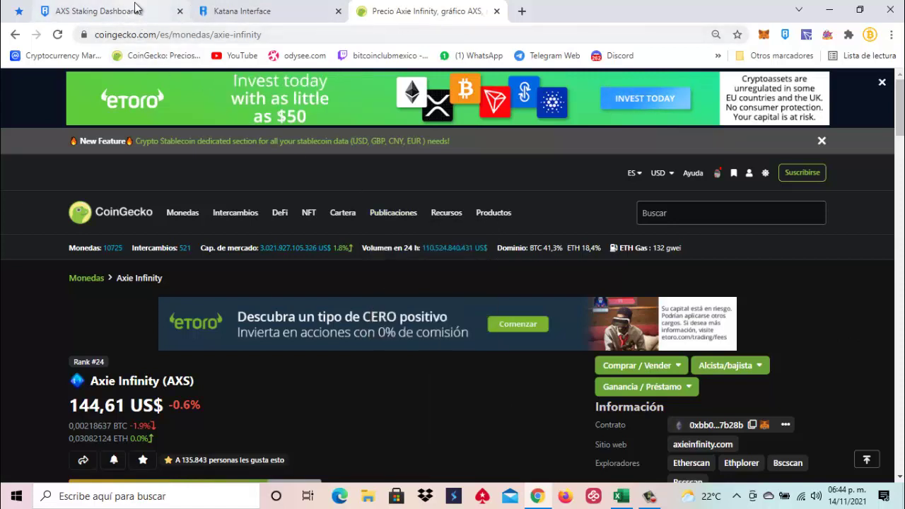
Step: Check the 117% APR on the staking dashboard, then return to the INTERESCOMPUESTO workbook
{"action": "left_click", "coordinate": [135, 11]}
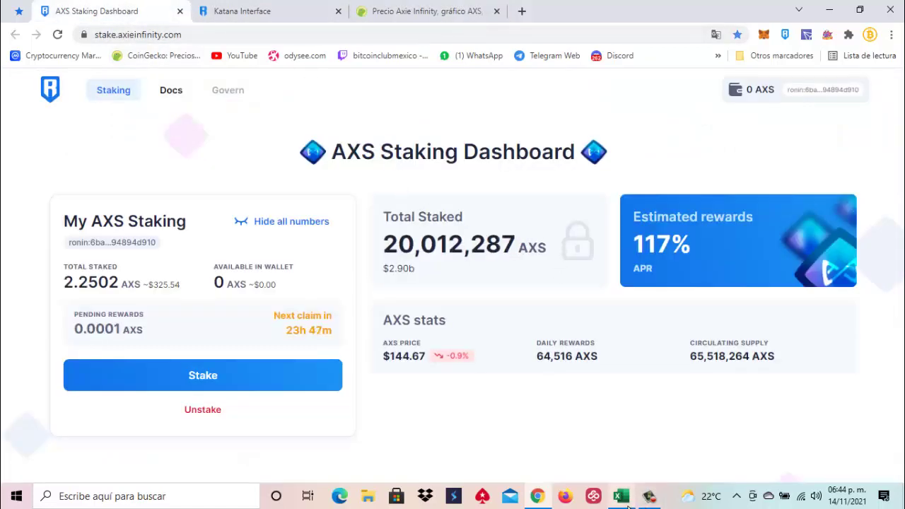
{"action": "left_click", "coordinate": [625, 502]}
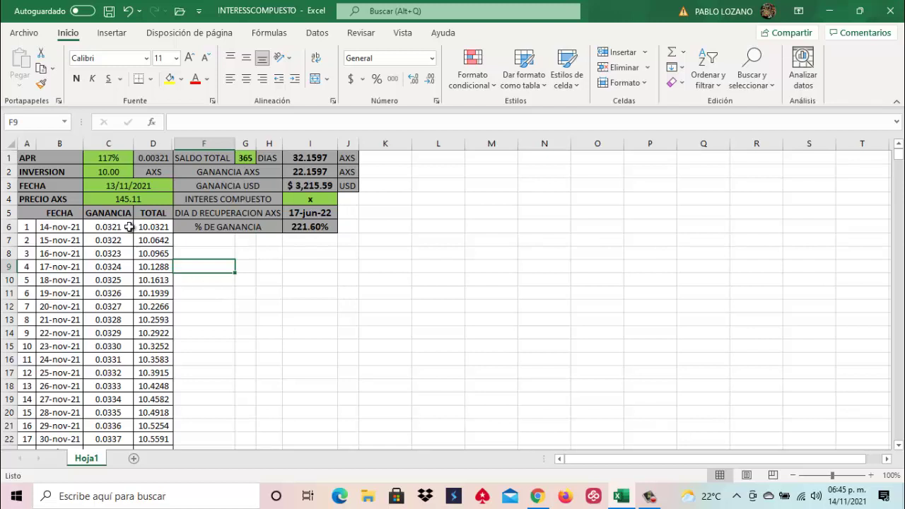
Step: Set the C2 investment to 20 AXS and recalculate the projection
{"action": "double_click", "coordinate": [117, 172]}
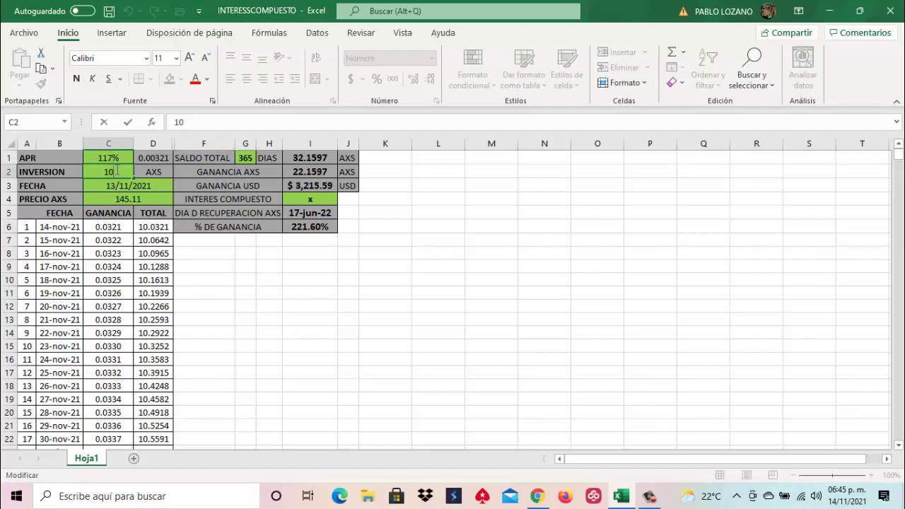
{"action": "key", "text": "BackSpace"}
{"action": "key", "text": "BackSpace"}
{"action": "type", "text": "2"}
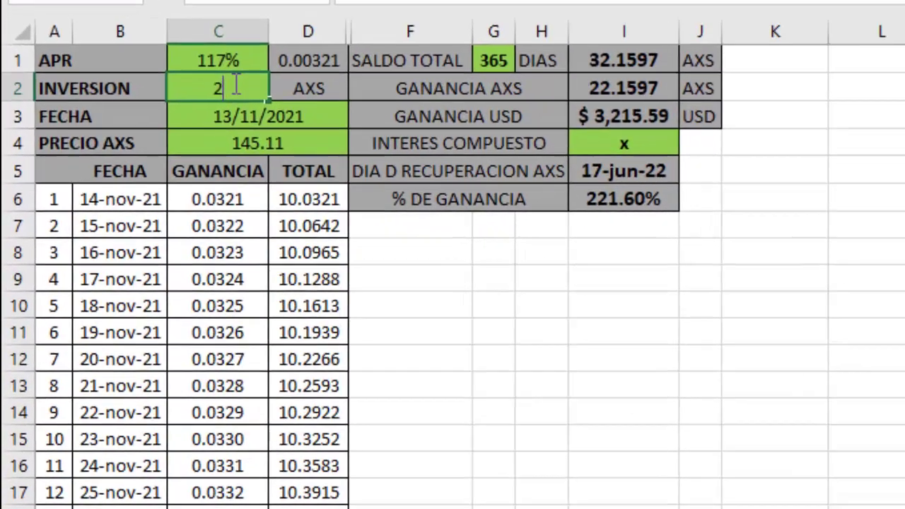
{"action": "type", "text": "0"}
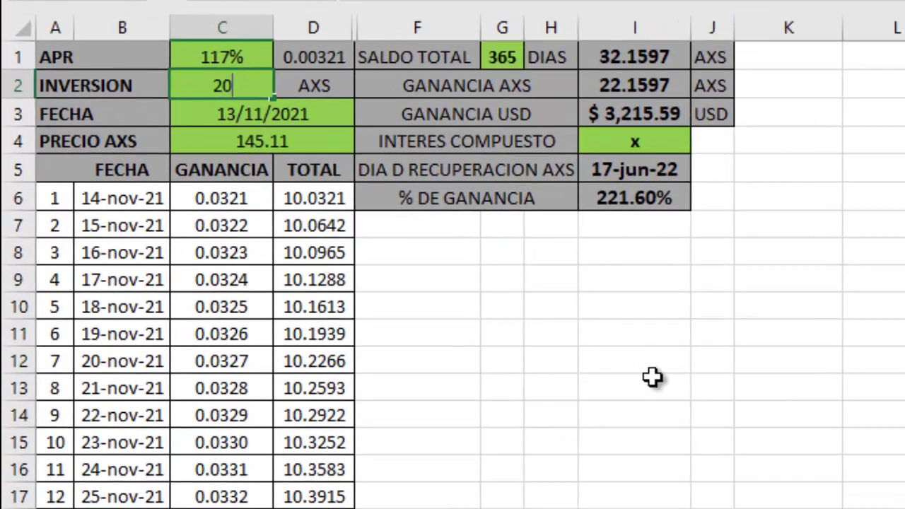
{"action": "left_click", "coordinate": [654, 382]}
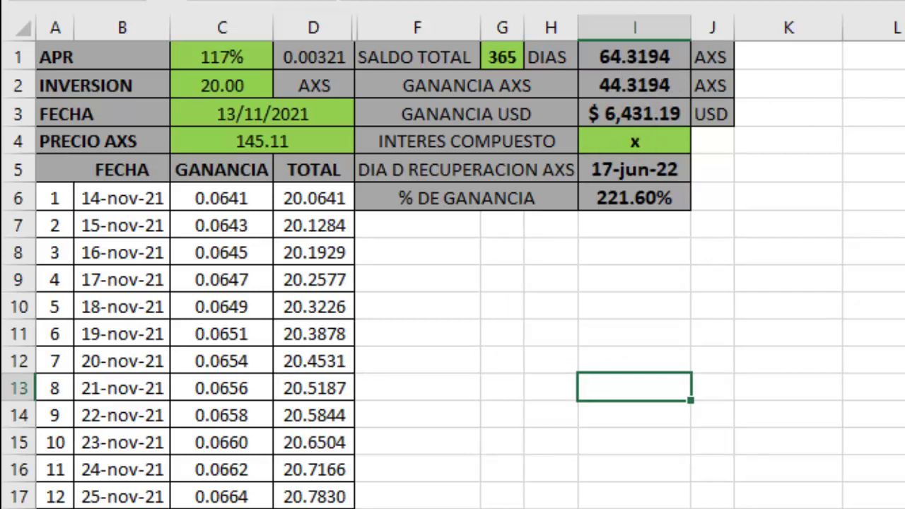
Step: Change the C2 investment from 20 to 100 AXS
{"action": "double_click", "coordinate": [210, 85]}
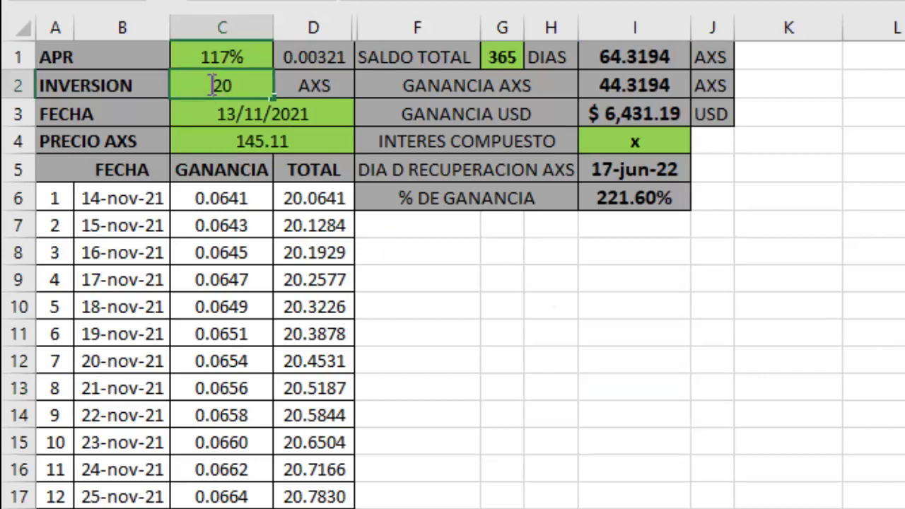
{"action": "key", "text": "Right"}
{"action": "key", "text": "BackSpace"}
{"action": "type", "text": "1"}
{"action": "type", "text": "0"}
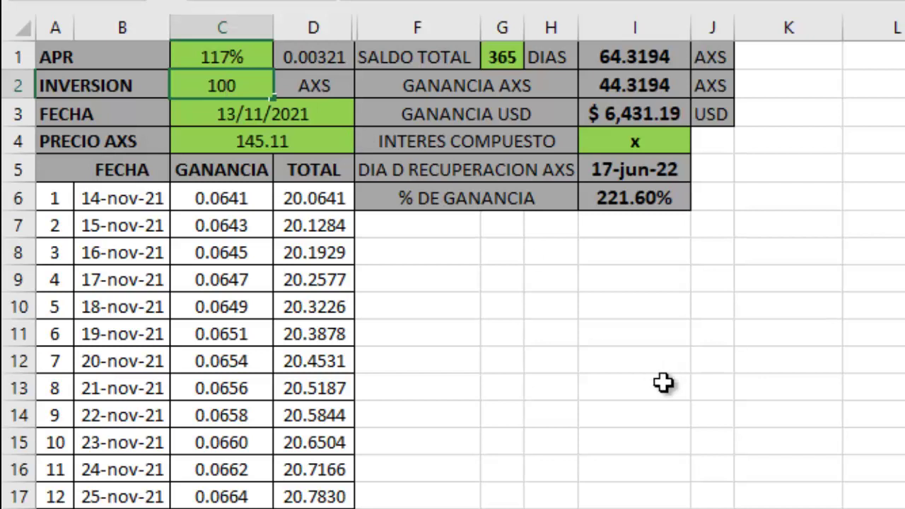
{"action": "left_click", "coordinate": [663, 382]}
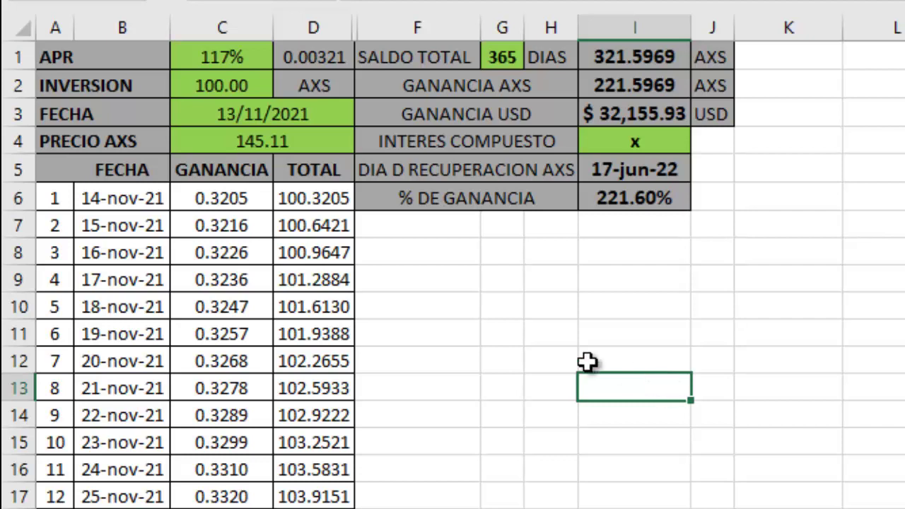
Step: Lower the AXS price in C4 from 145.11 to 144.11
{"action": "left_click", "coordinate": [258, 141]}
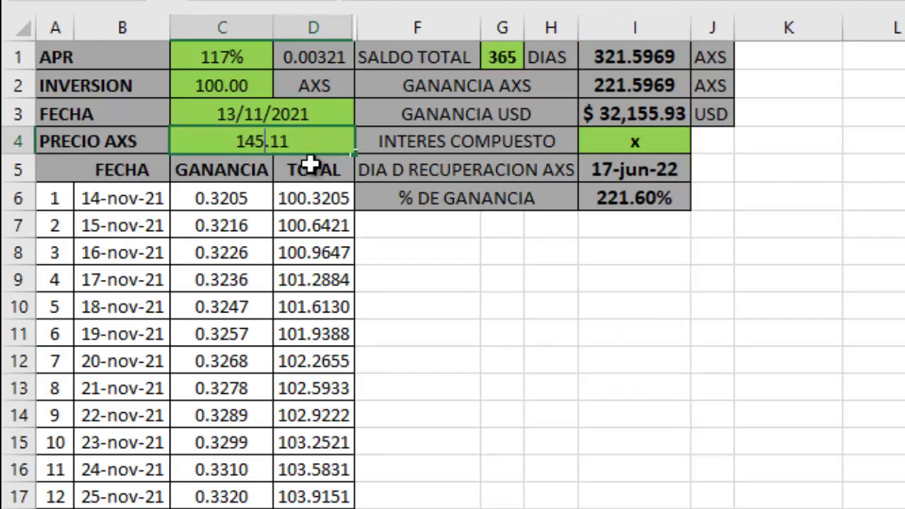
{"action": "key", "text": "BackSpace"}
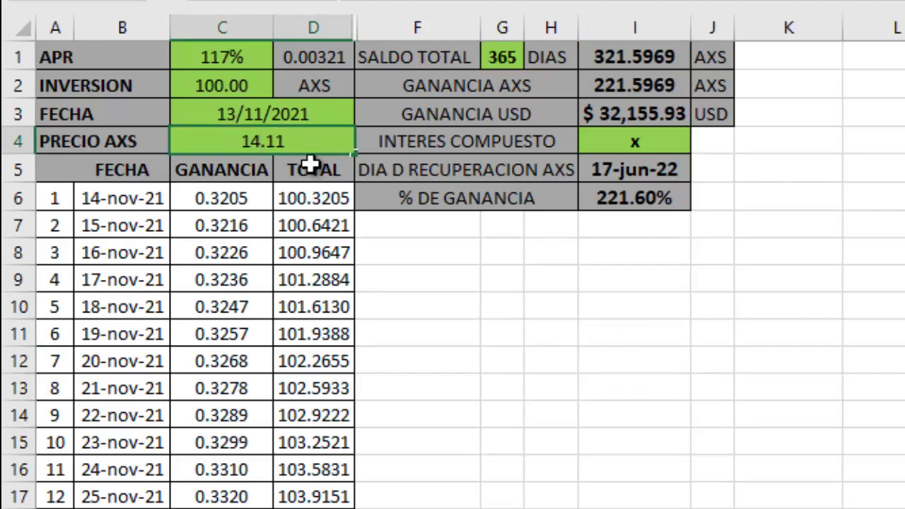
{"action": "type", "text": "4"}
{"action": "left_click", "coordinate": [623, 369]}
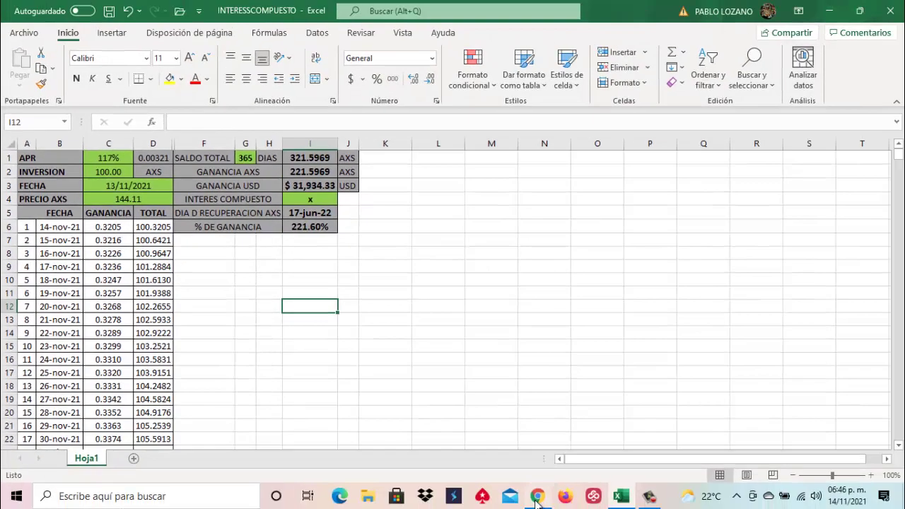
Step: Bring the AXS Staking Dashboard back to the front, showing 2.2502 AXS staked at 117% APR
{"action": "left_click", "coordinate": [538, 496]}
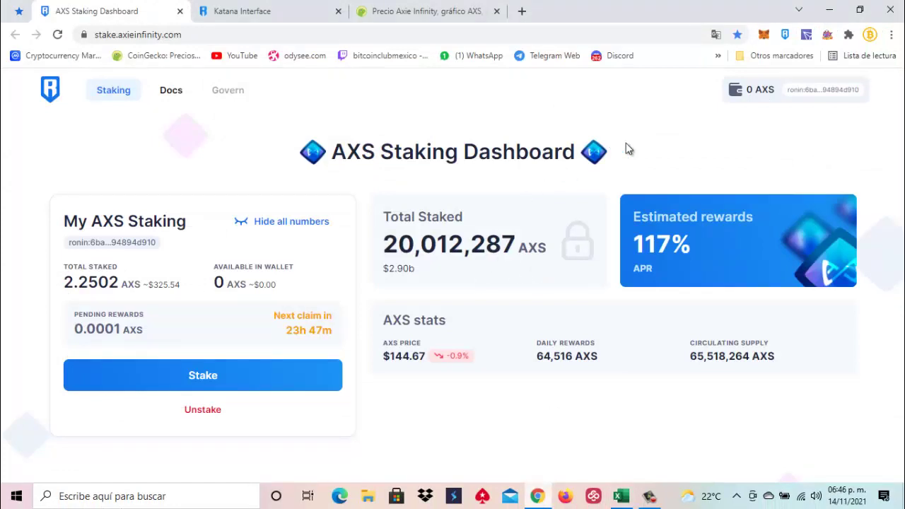